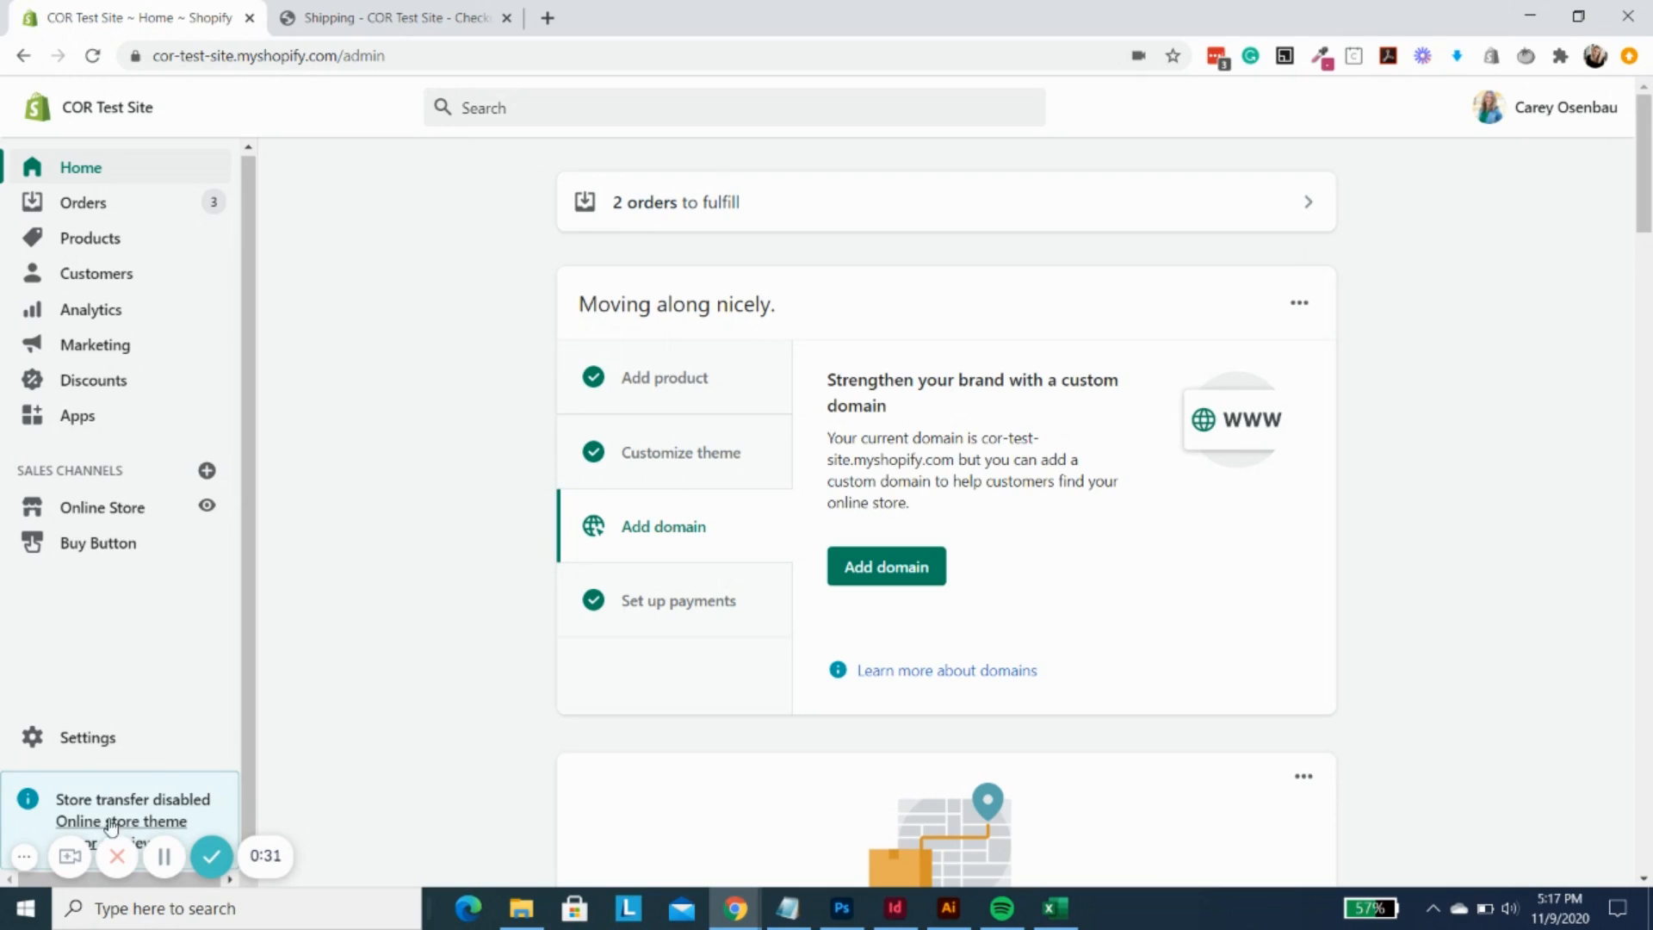
- Review the Main Location's fulfillment option and address in the store's Locations settings, then return to the locations list
left_click(90, 738)
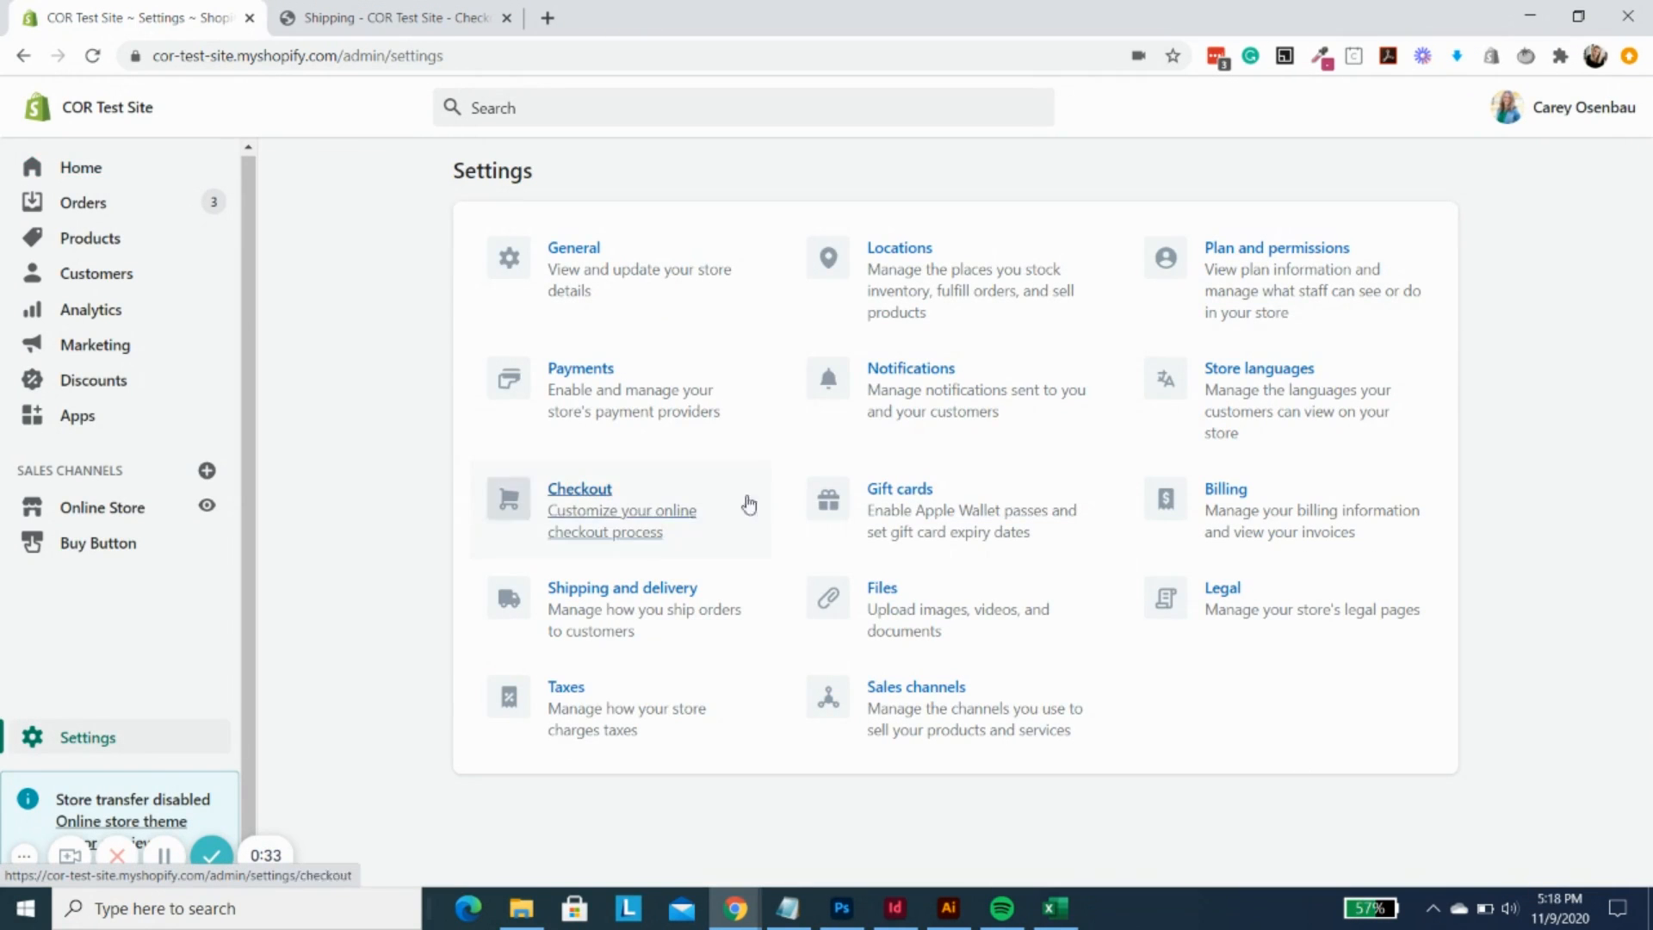
left_click(930, 277)
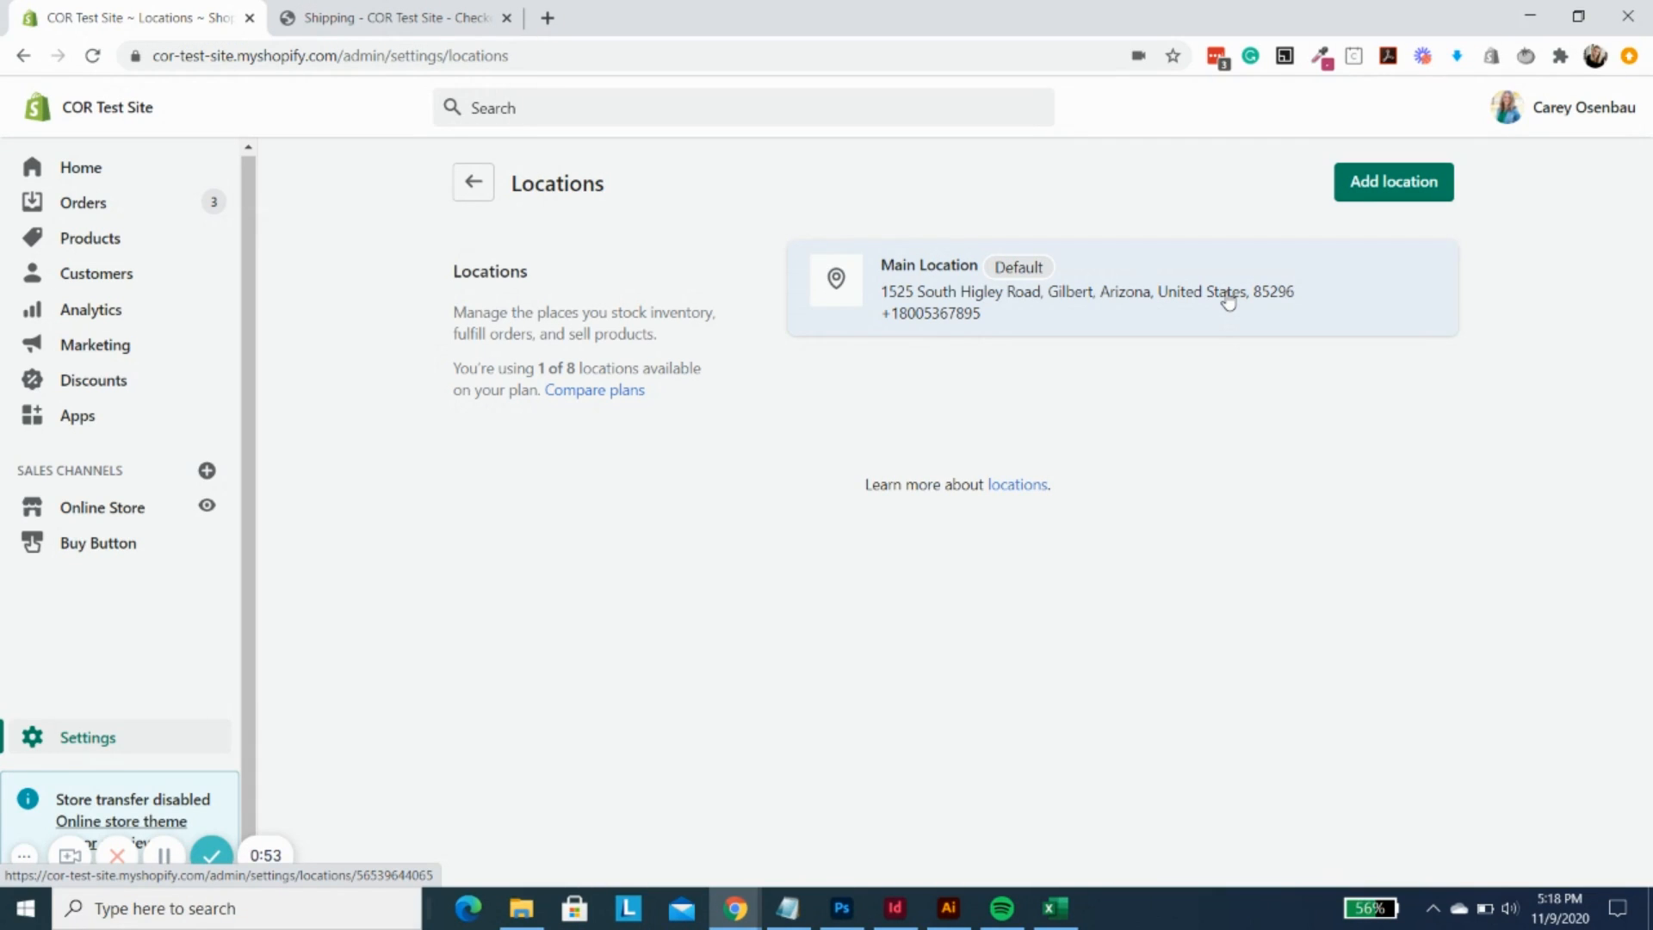
left_click(1141, 268)
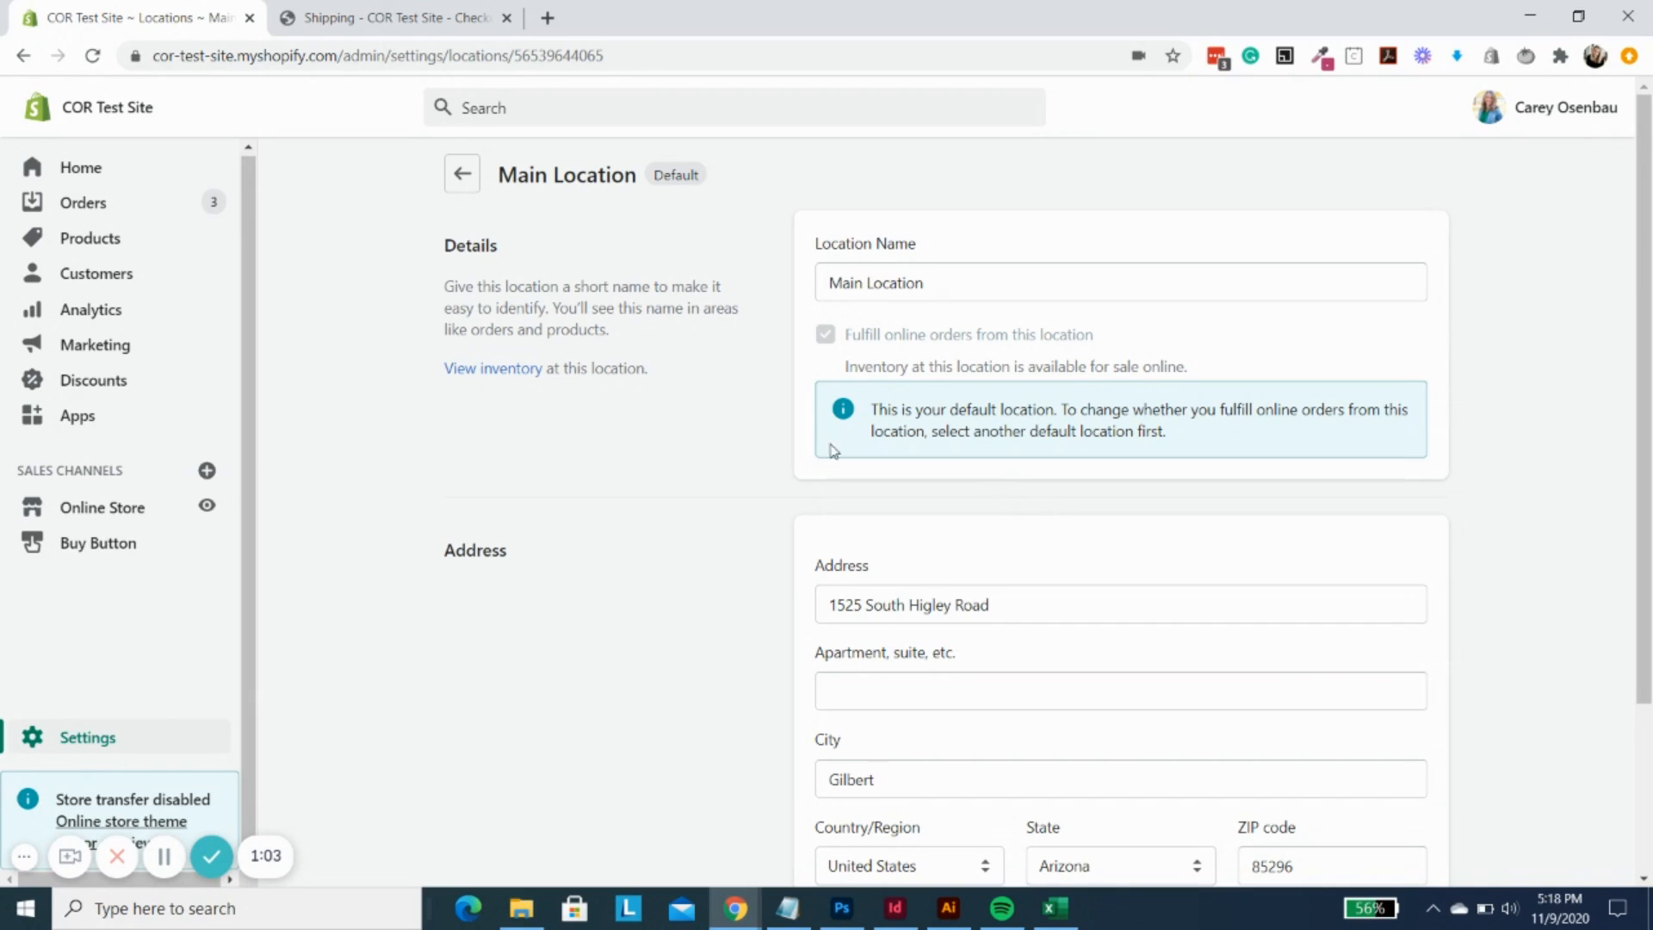
scroll(674, 480, "down", 3)
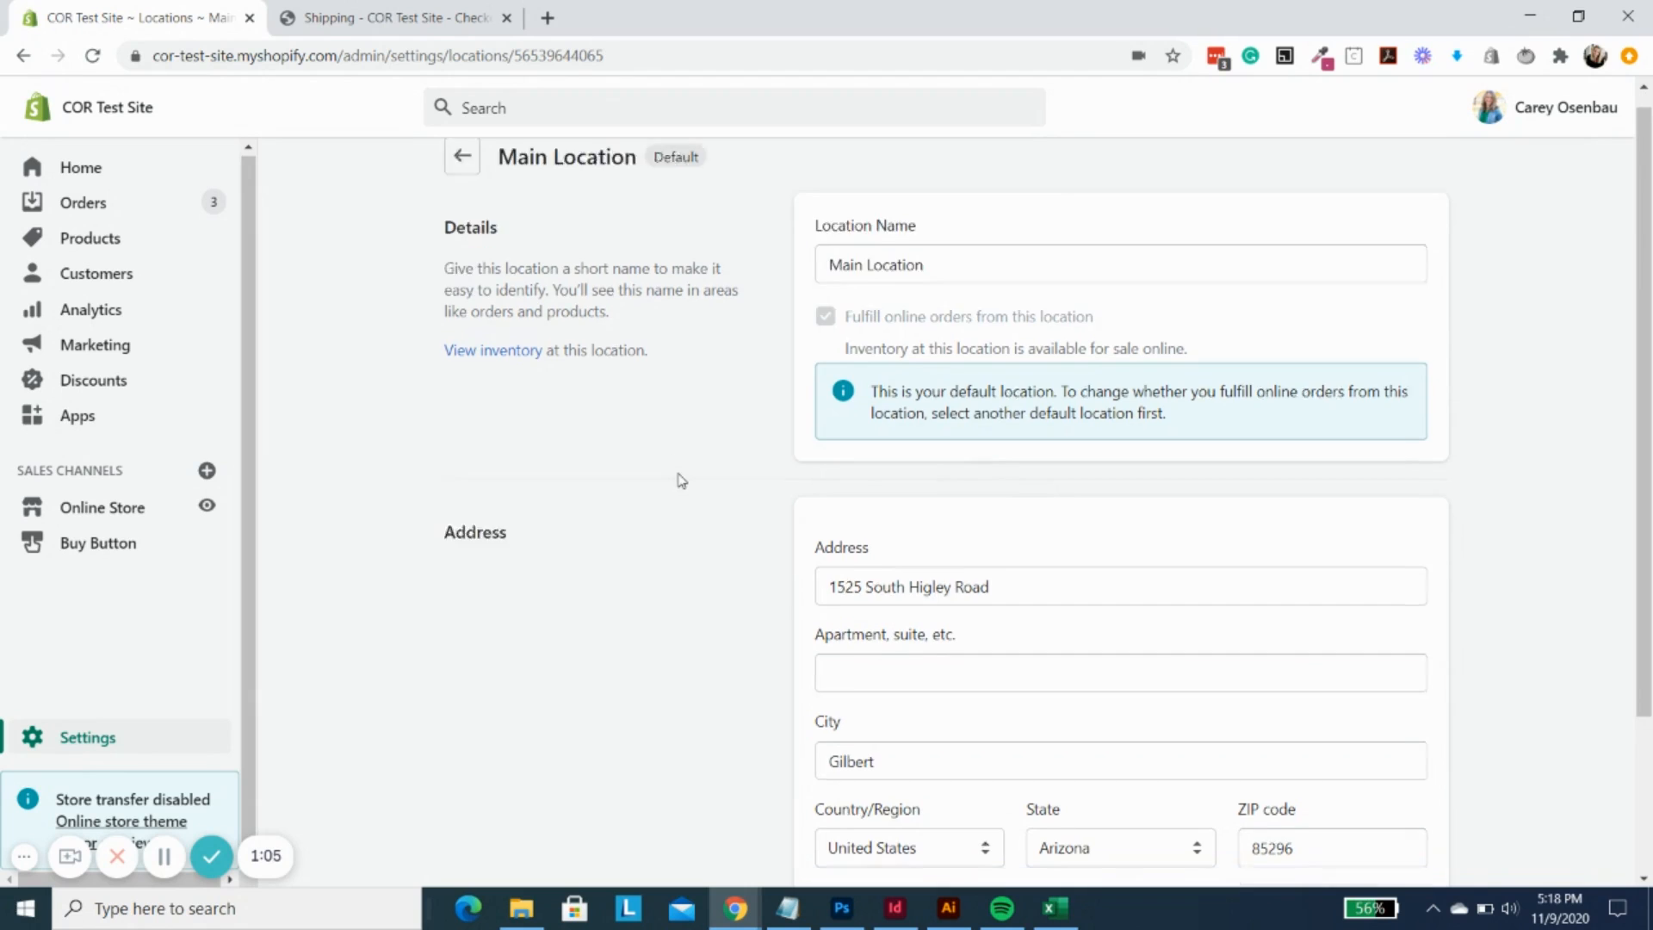
scroll(1301, 444, "up", 3)
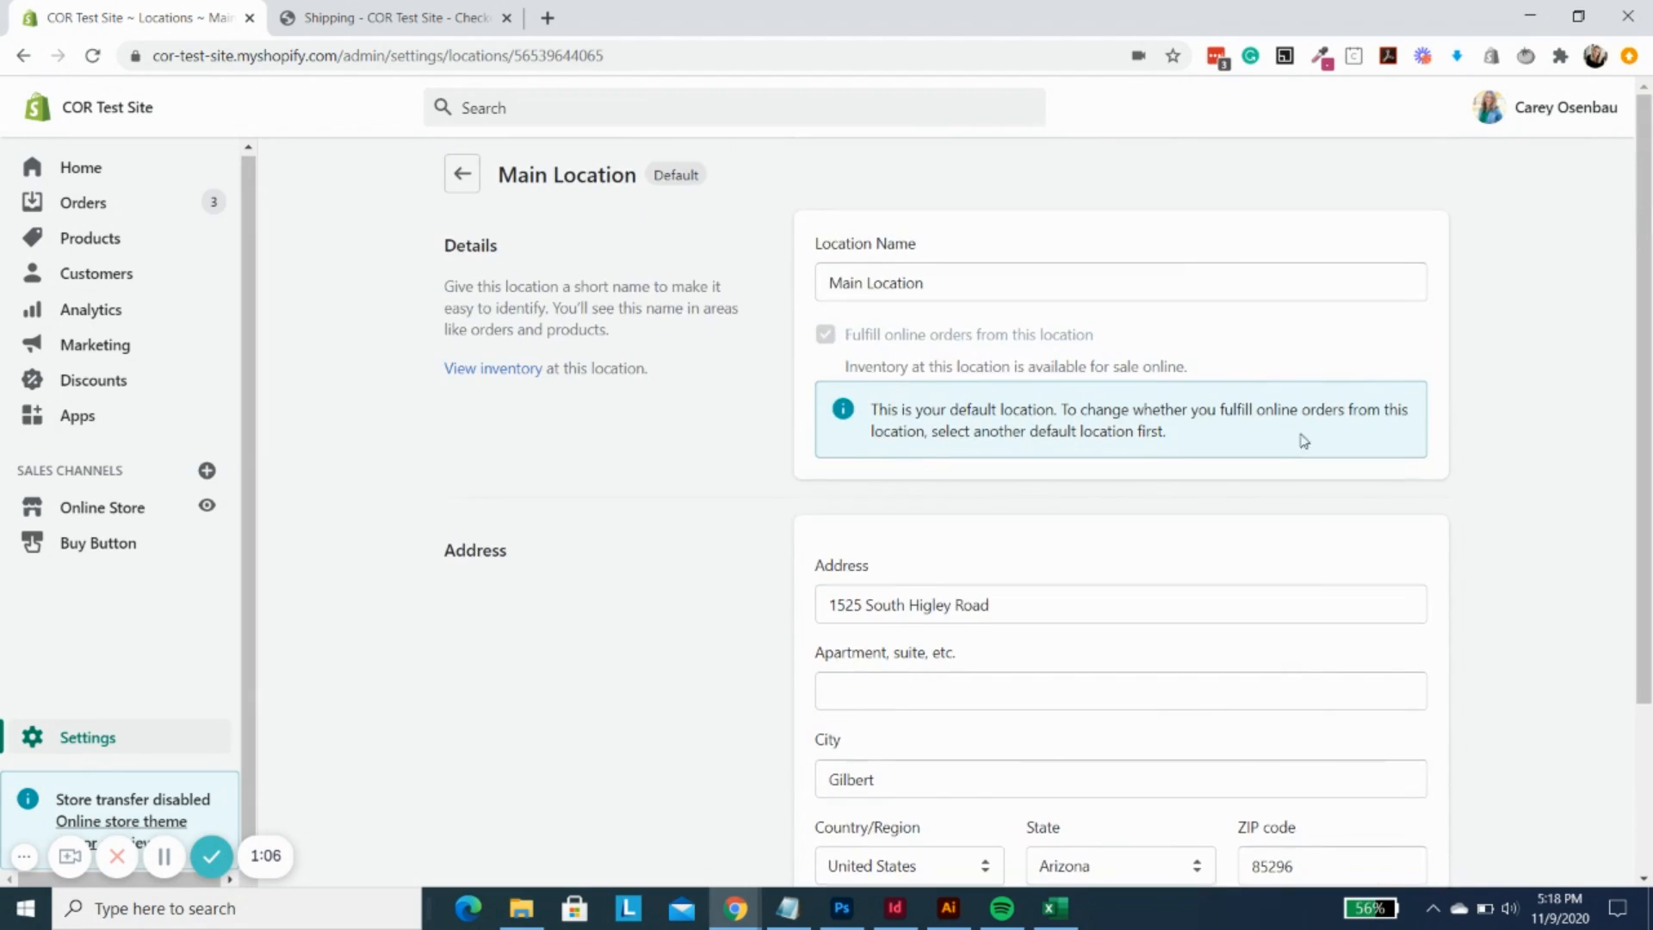
left_click(461, 175)
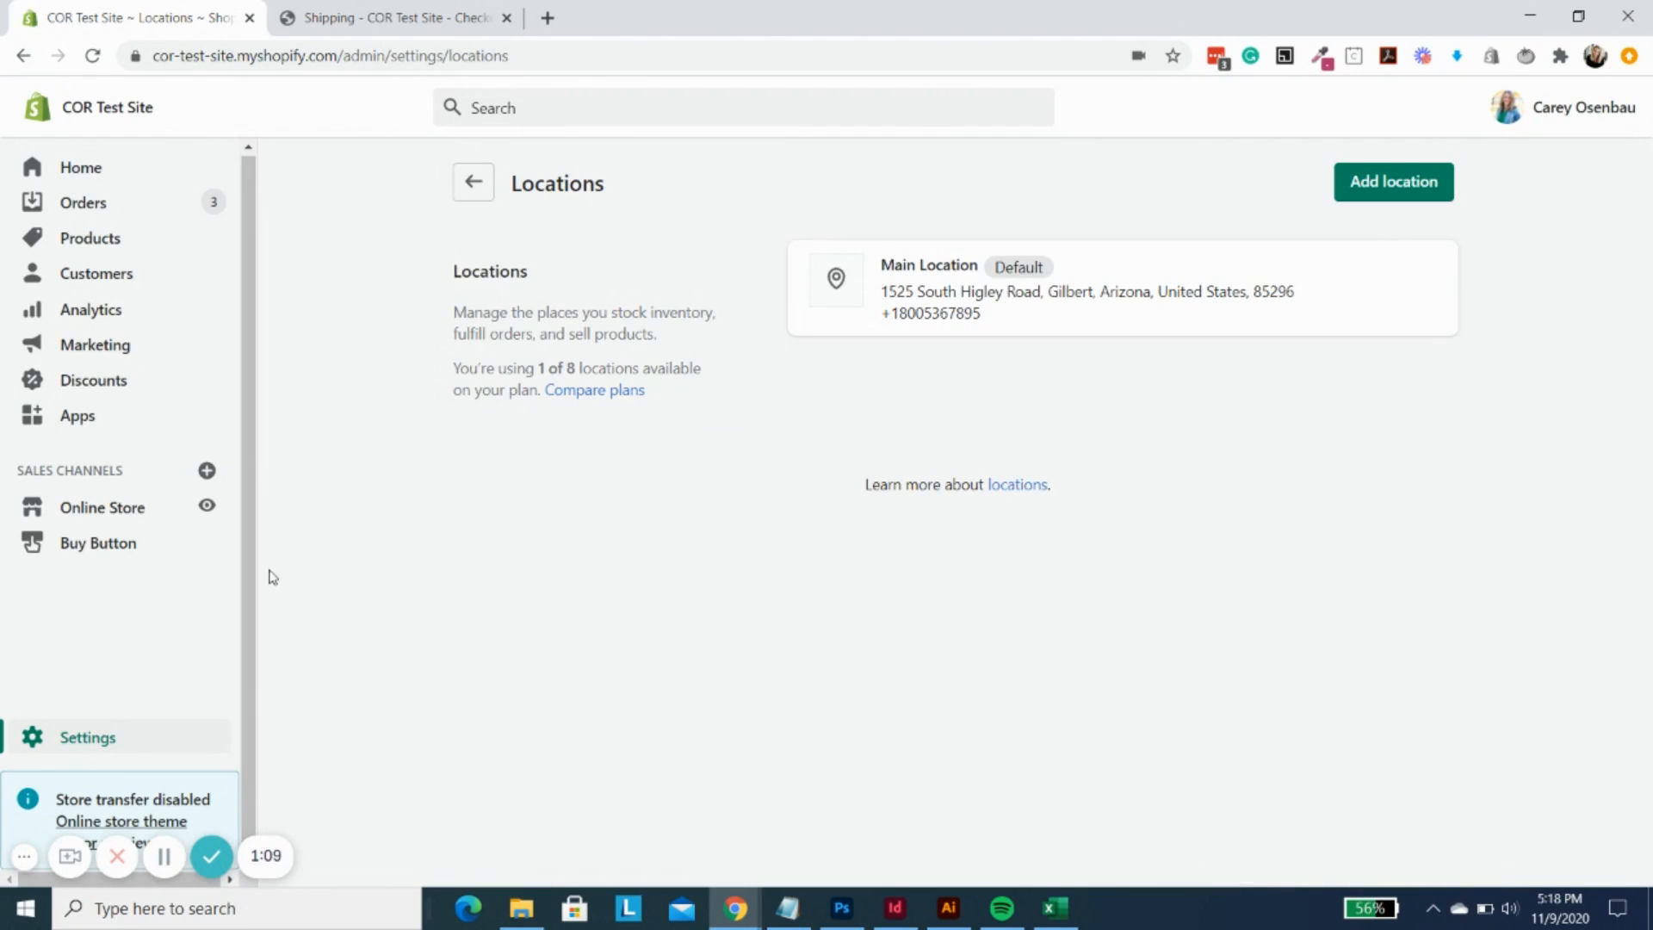
- Enable local delivery for the Main Location in the Shipping and delivery settings
left_click(84, 745)
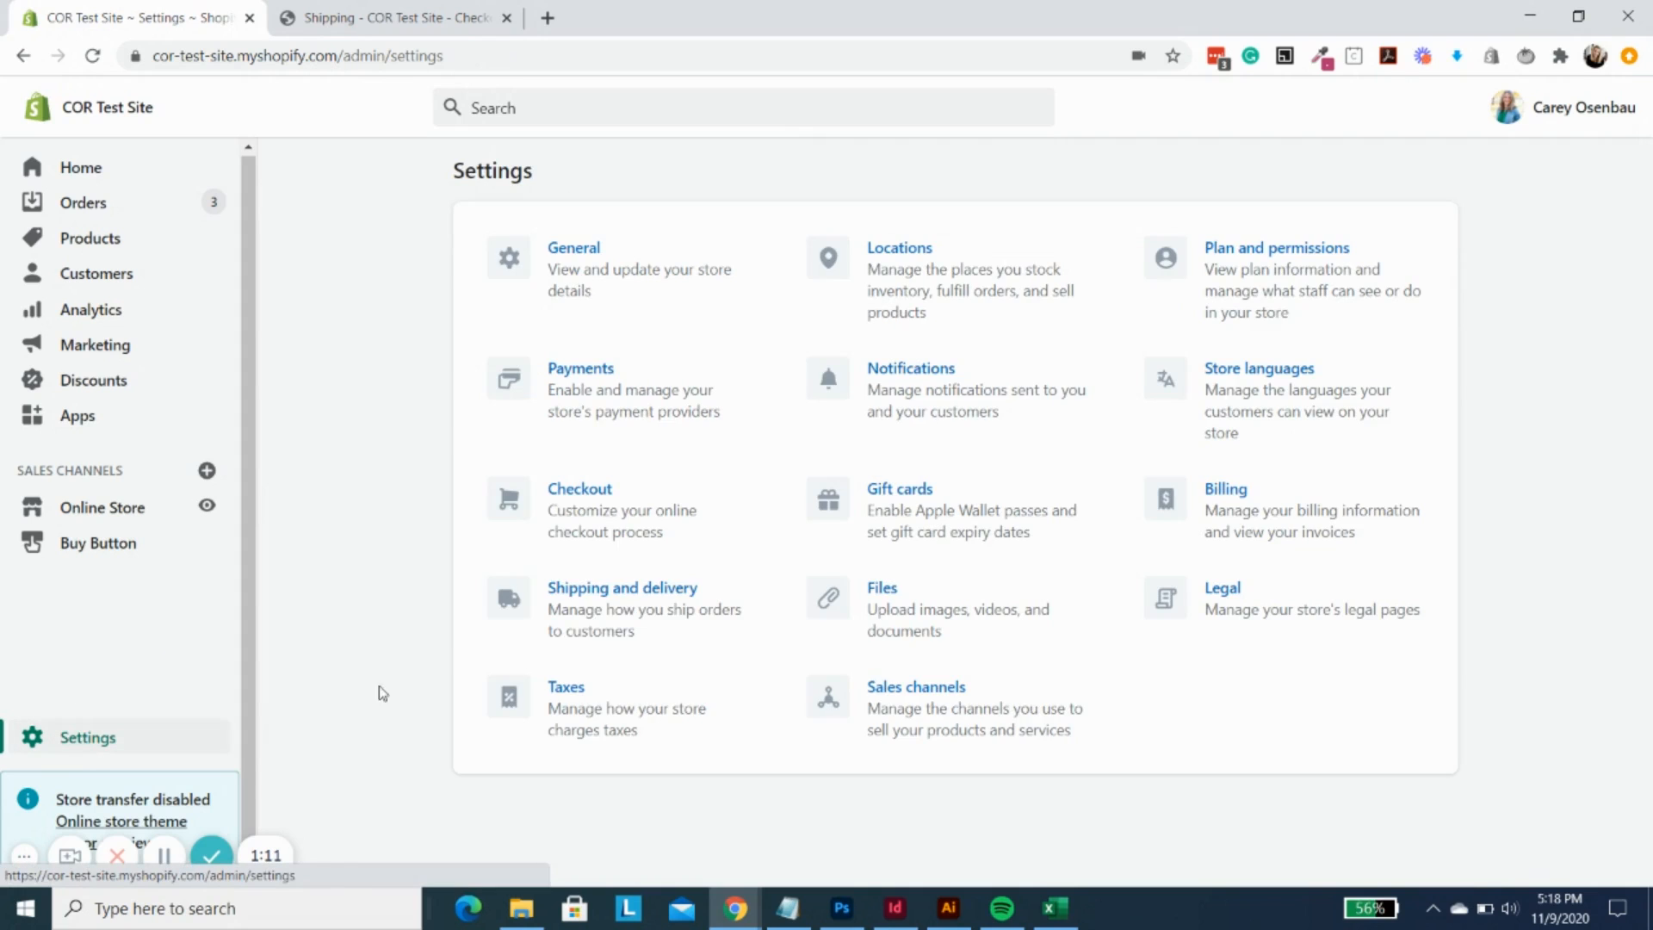
left_click(649, 603)
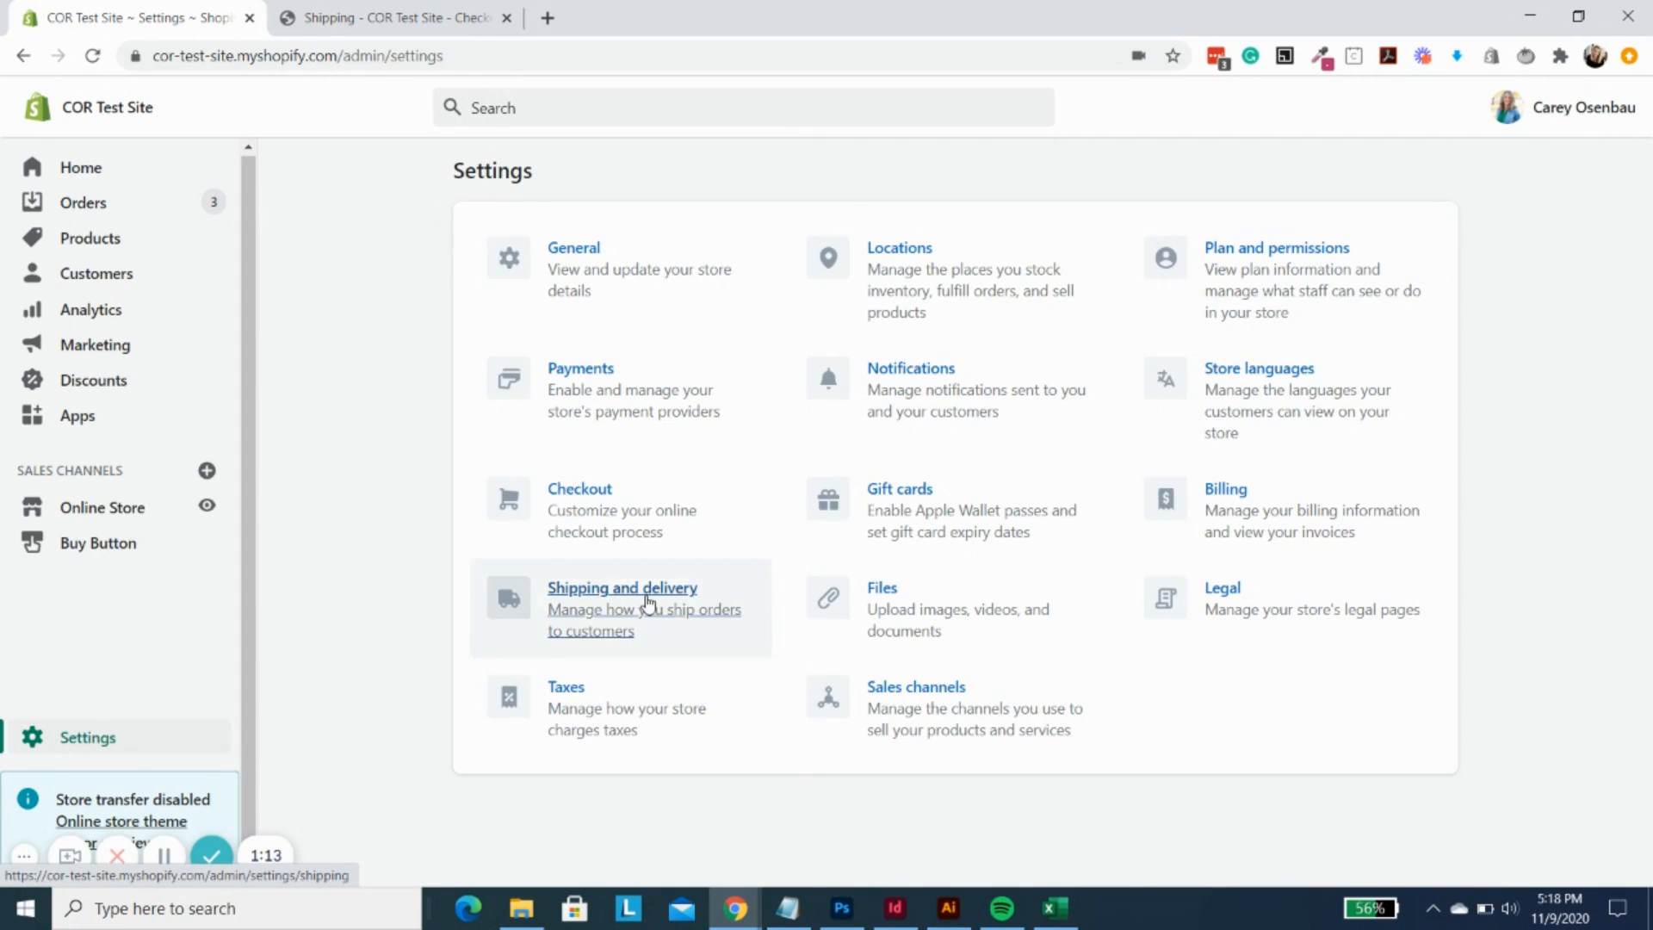
scroll(899, 551, "down", 5)
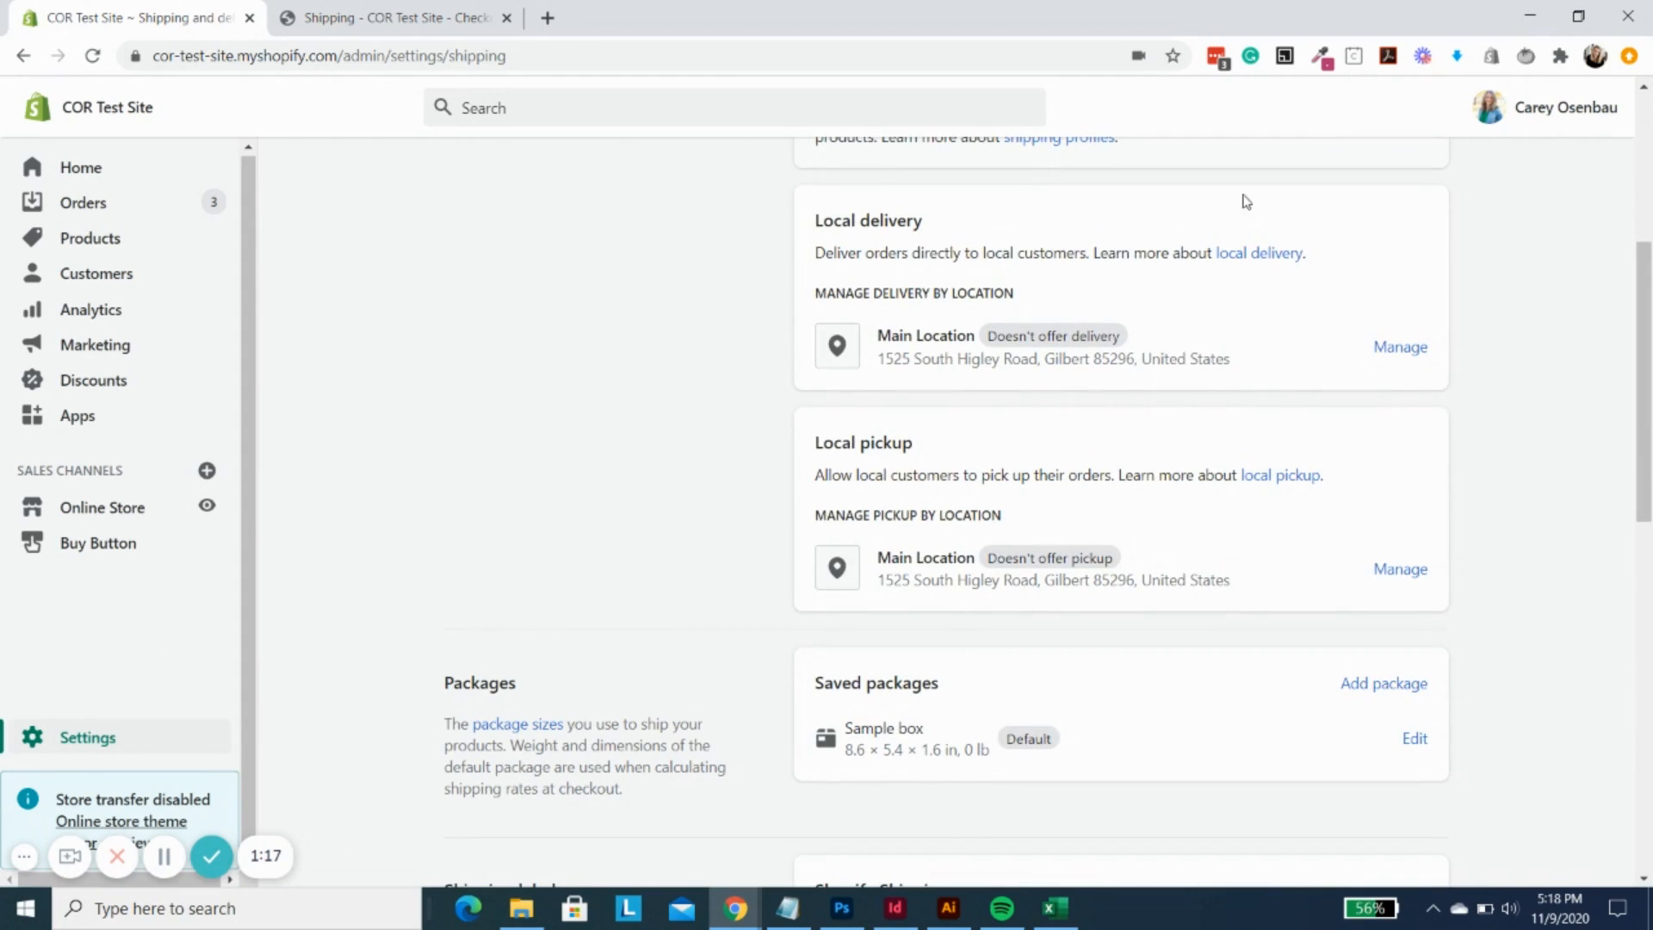
left_click(1400, 348)
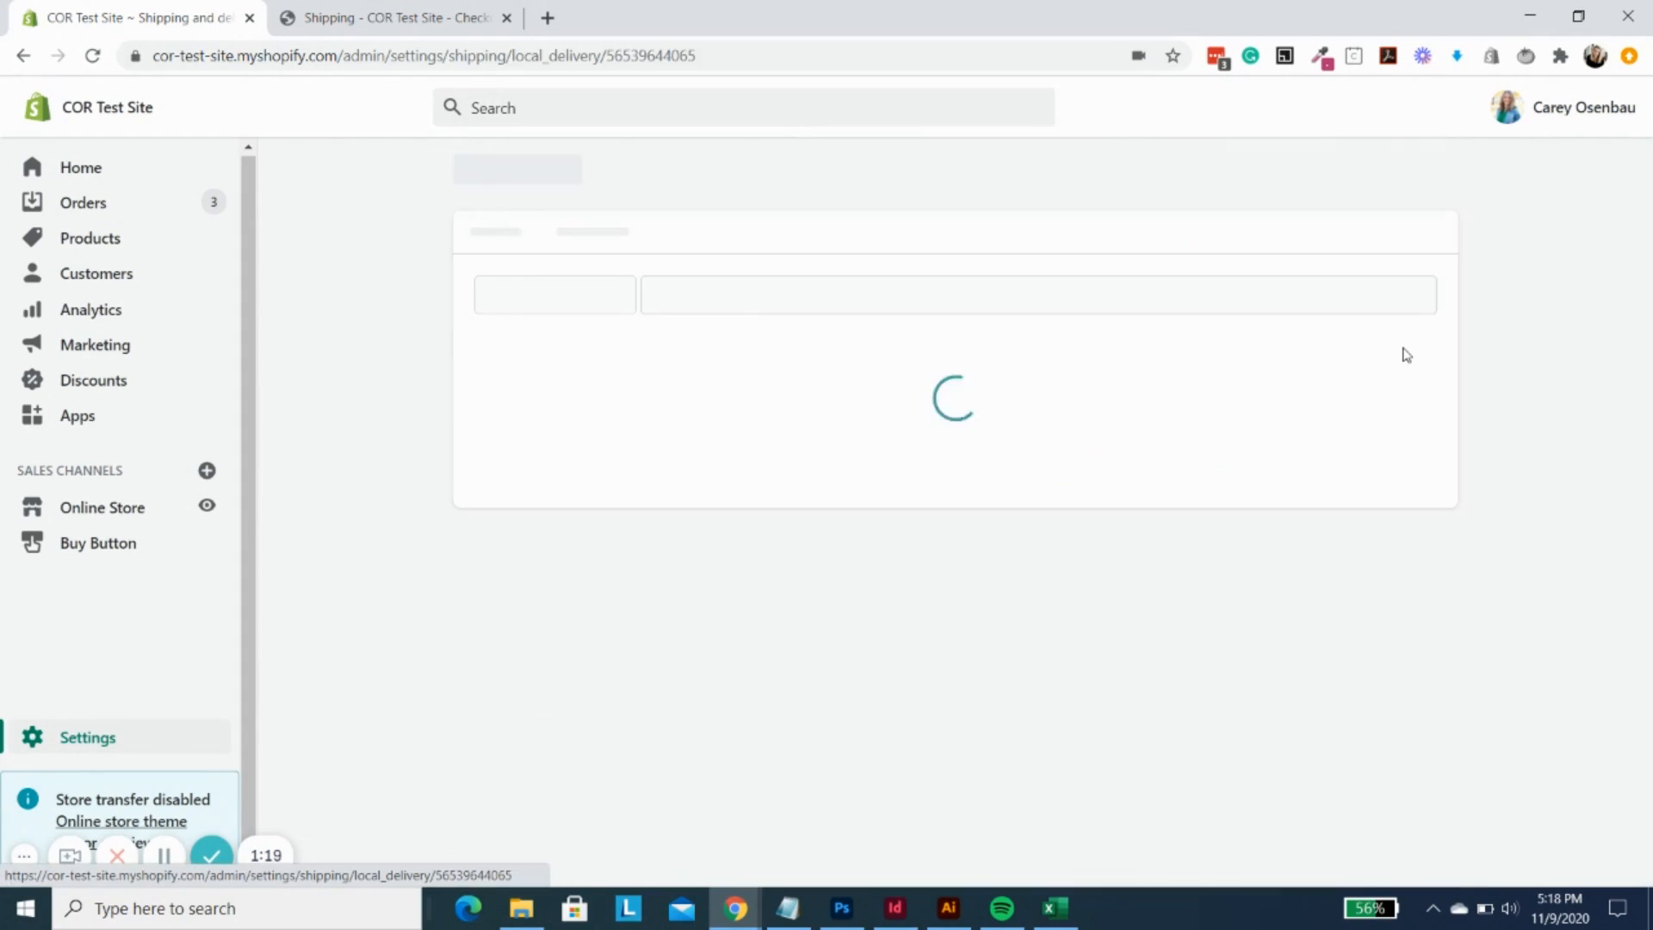
left_click(479, 362)
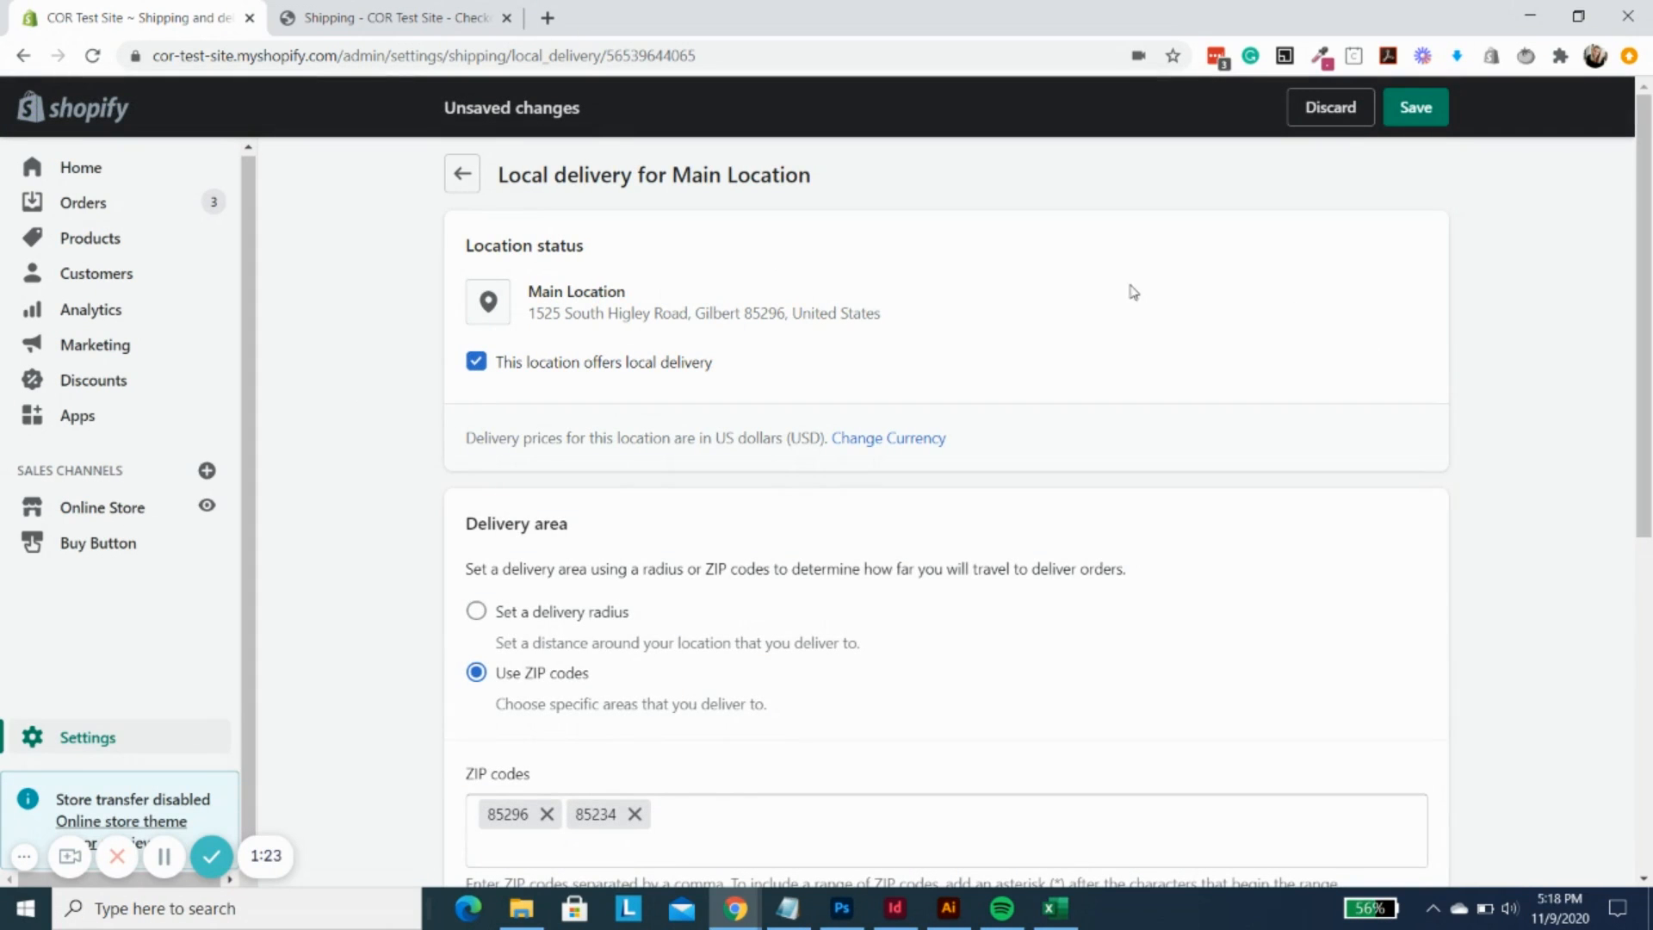
- Define the delivery area by a delivery radius of 20 mi
scroll(1393, 296, "down", 2)
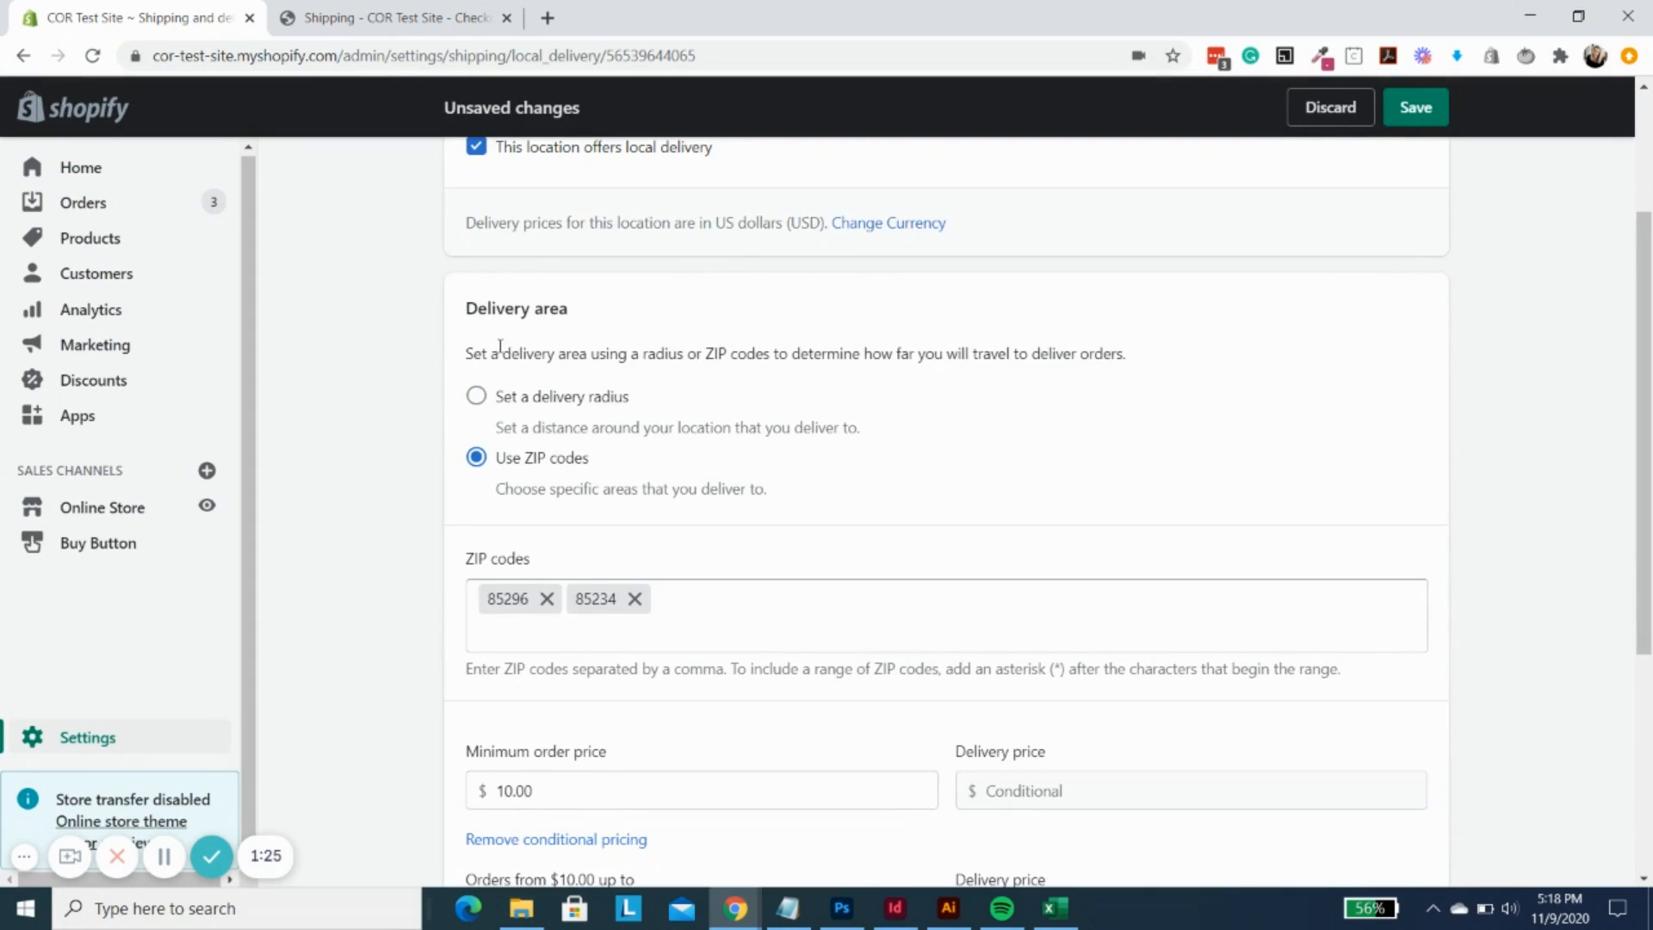
left_click(476, 396)
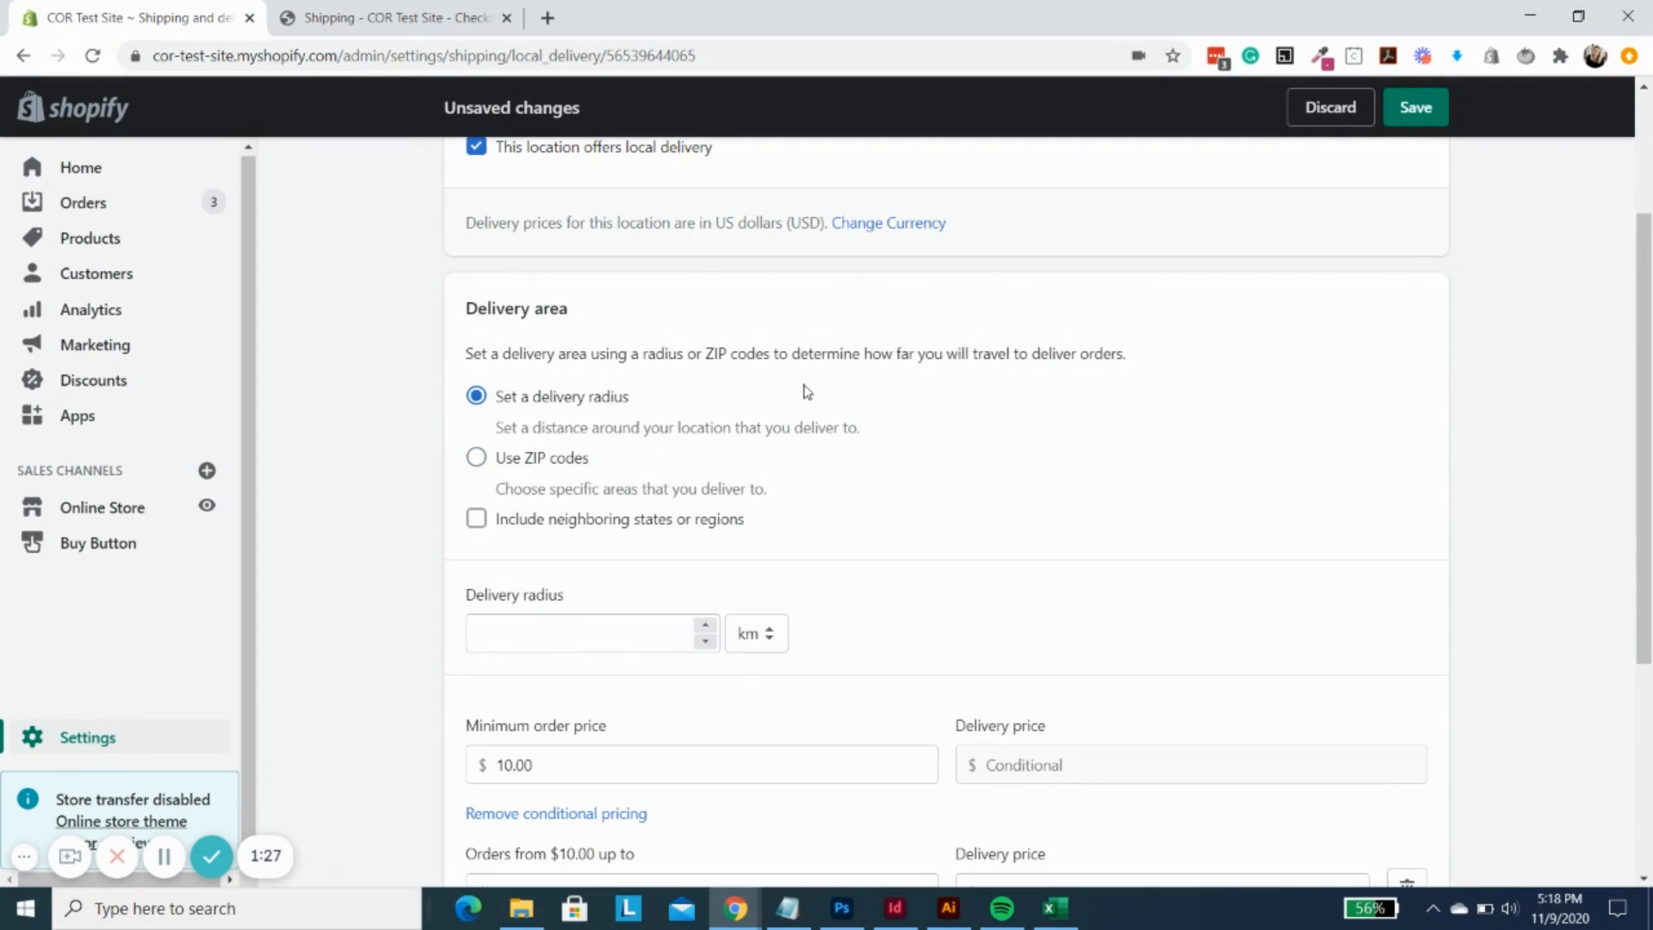
left_click(593, 627)
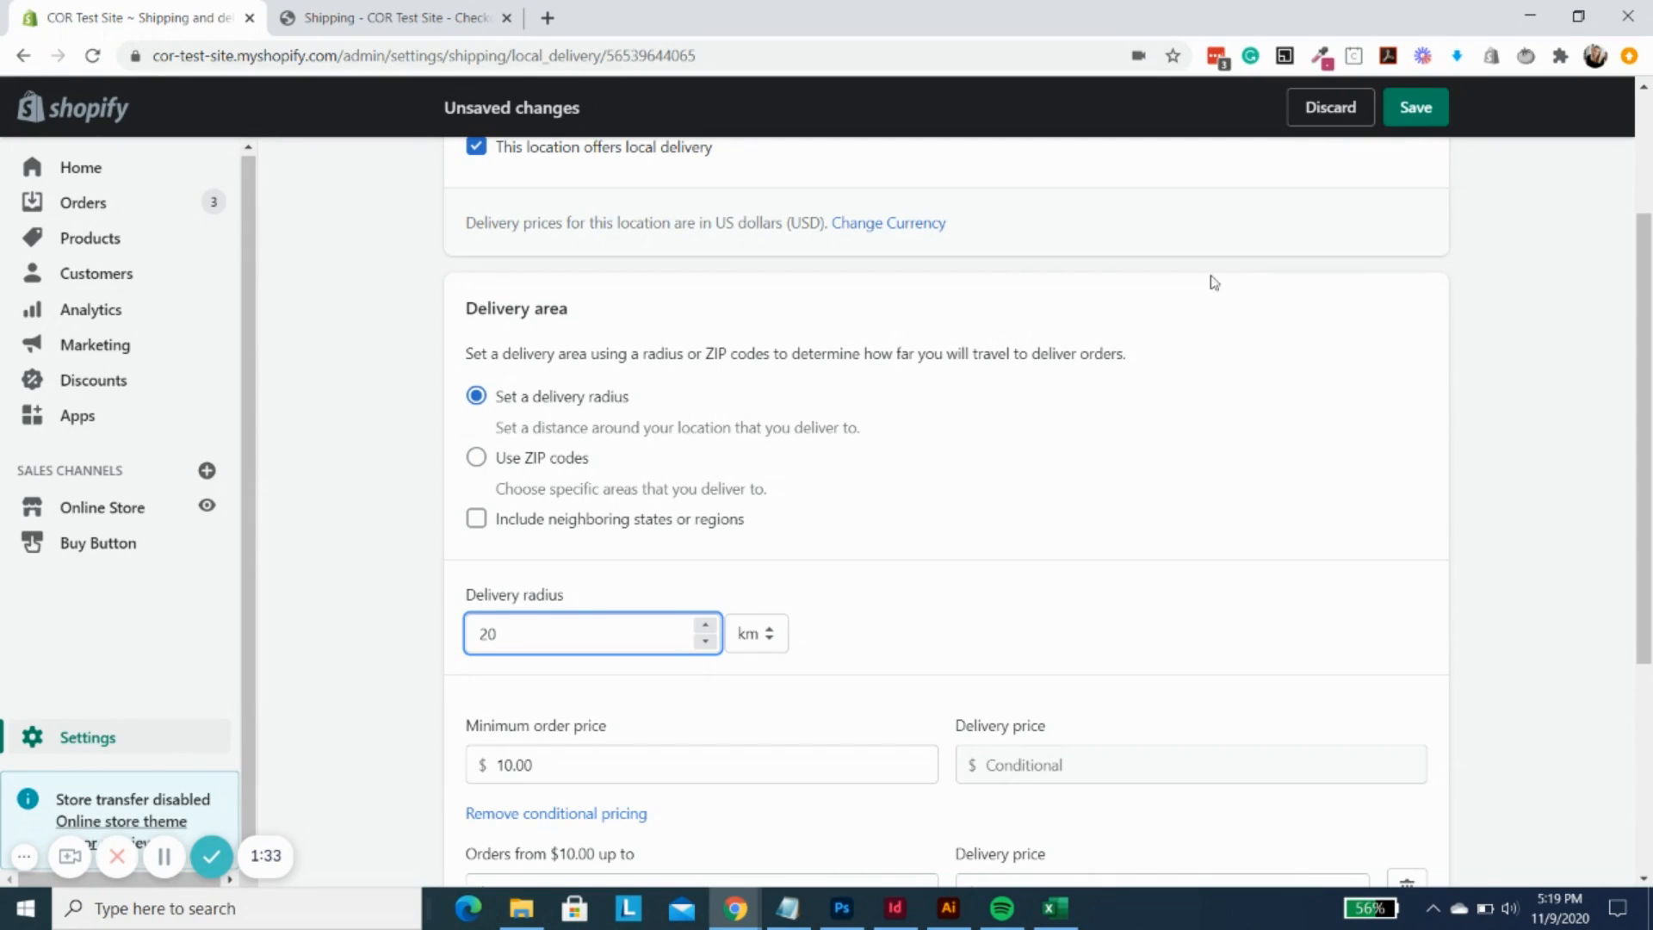
left_click(750, 637)
left_click(738, 687)
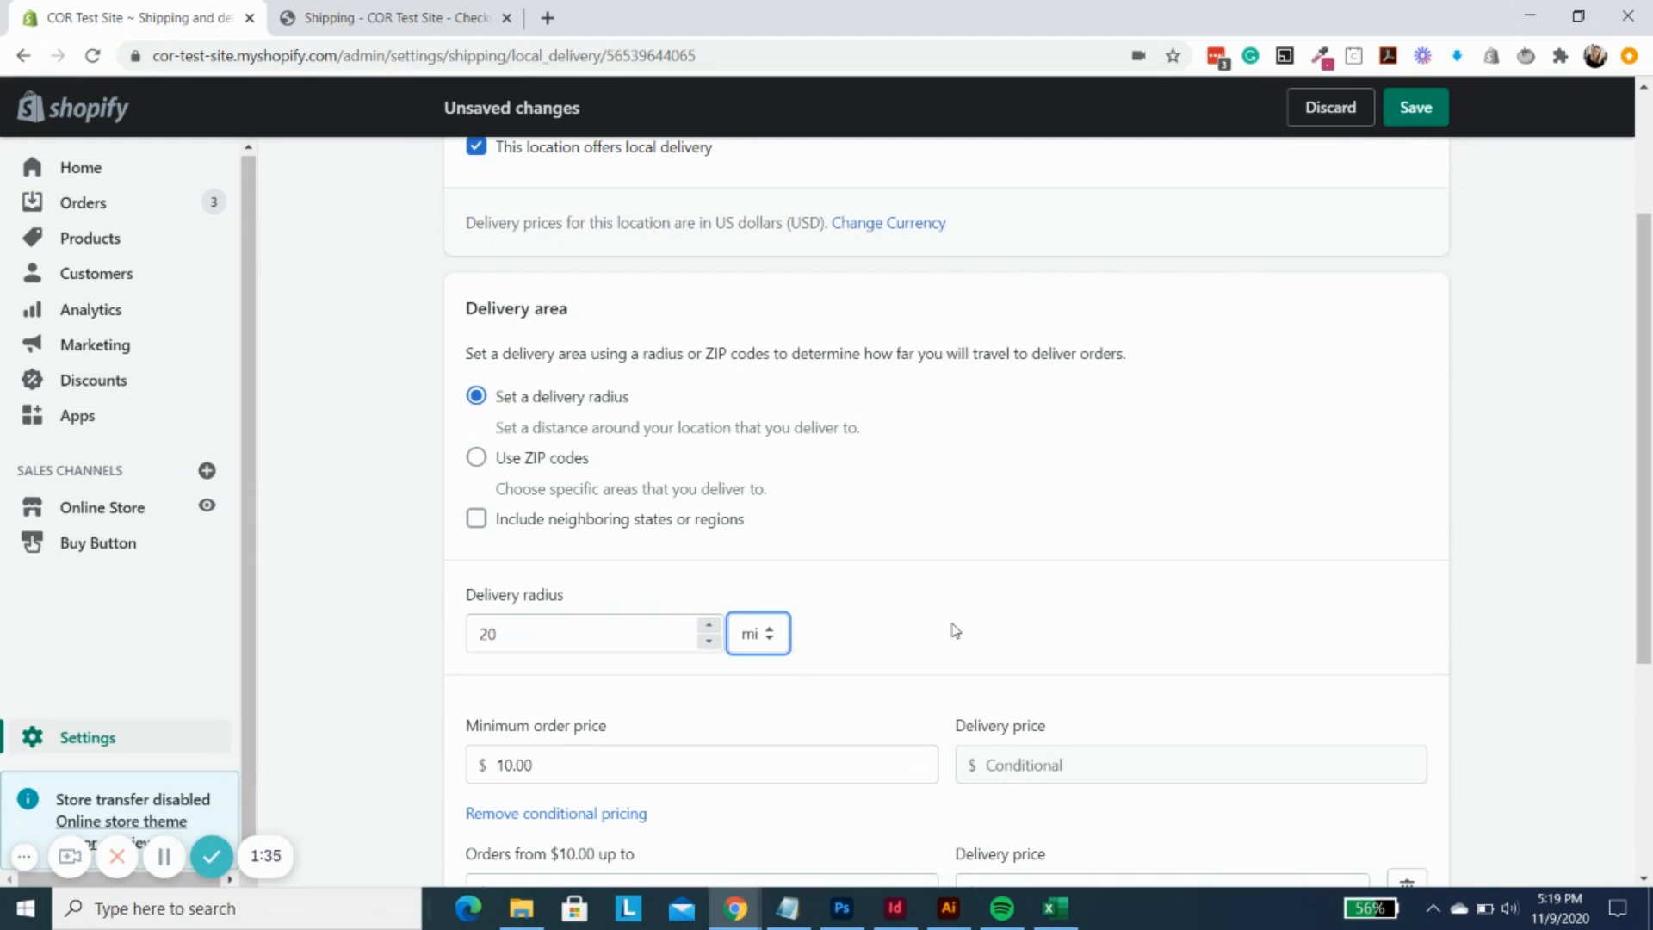
- Set the minimum order price for local delivery to $5.00
scroll(833, 422, "down", 3)
left_click_drag(500, 550, 587, 550)
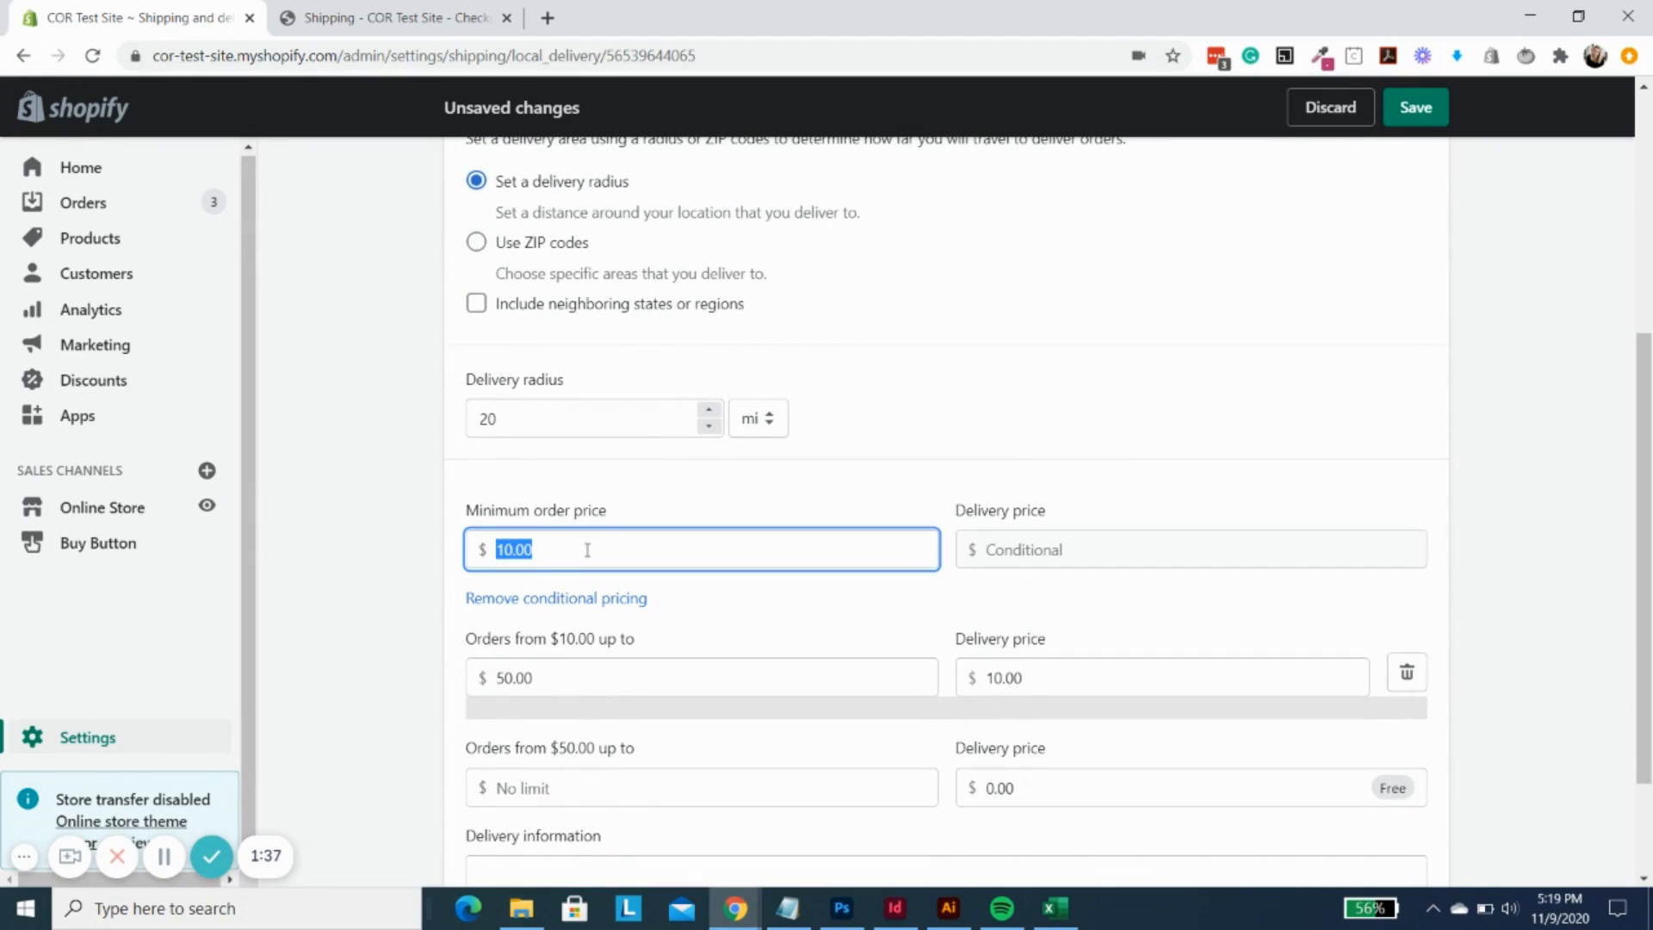
type("5.00")
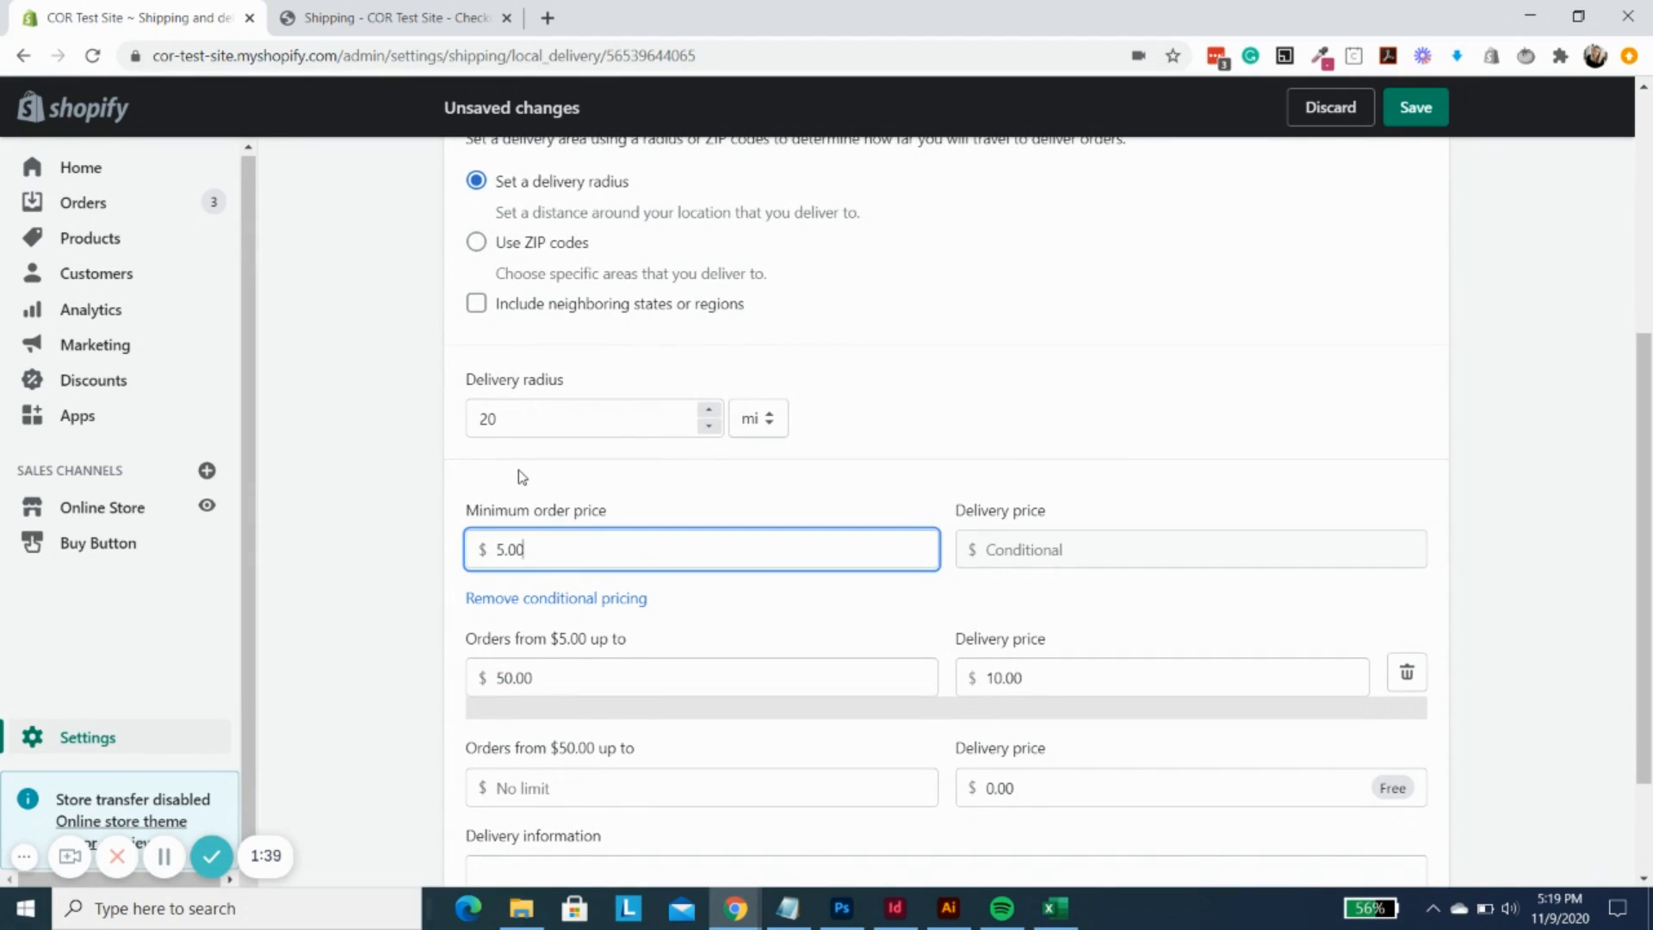
left_click(977, 484)
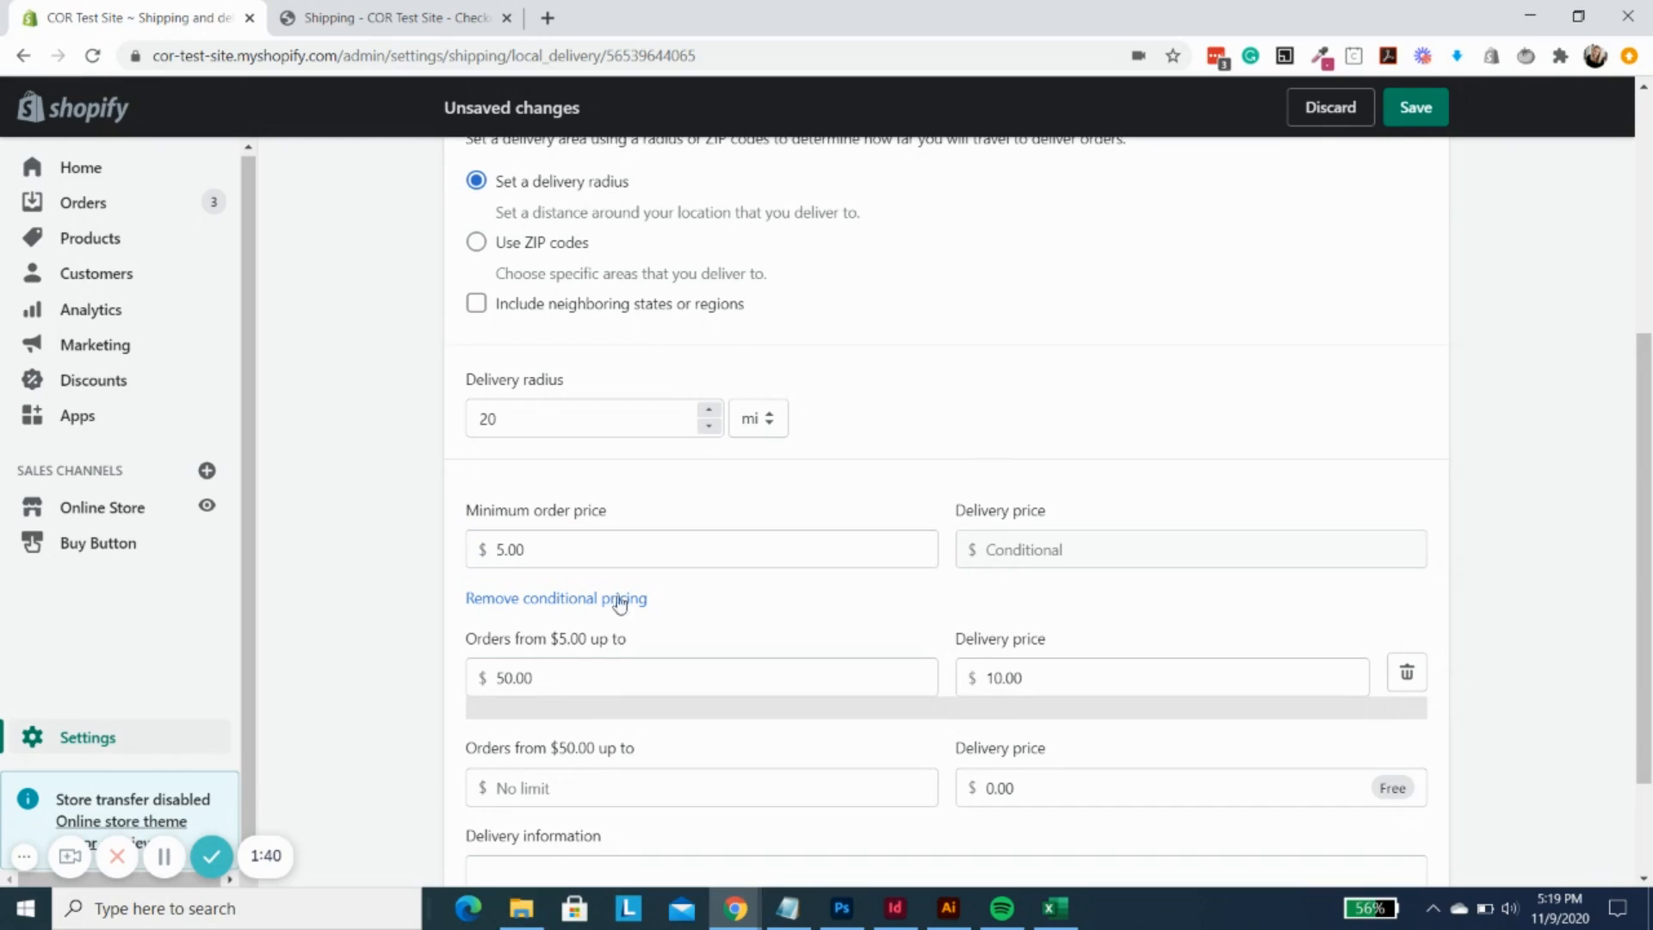
- Remove the conditional pricing from local delivery and set the flat delivery price to $2.00
left_click(1406, 673)
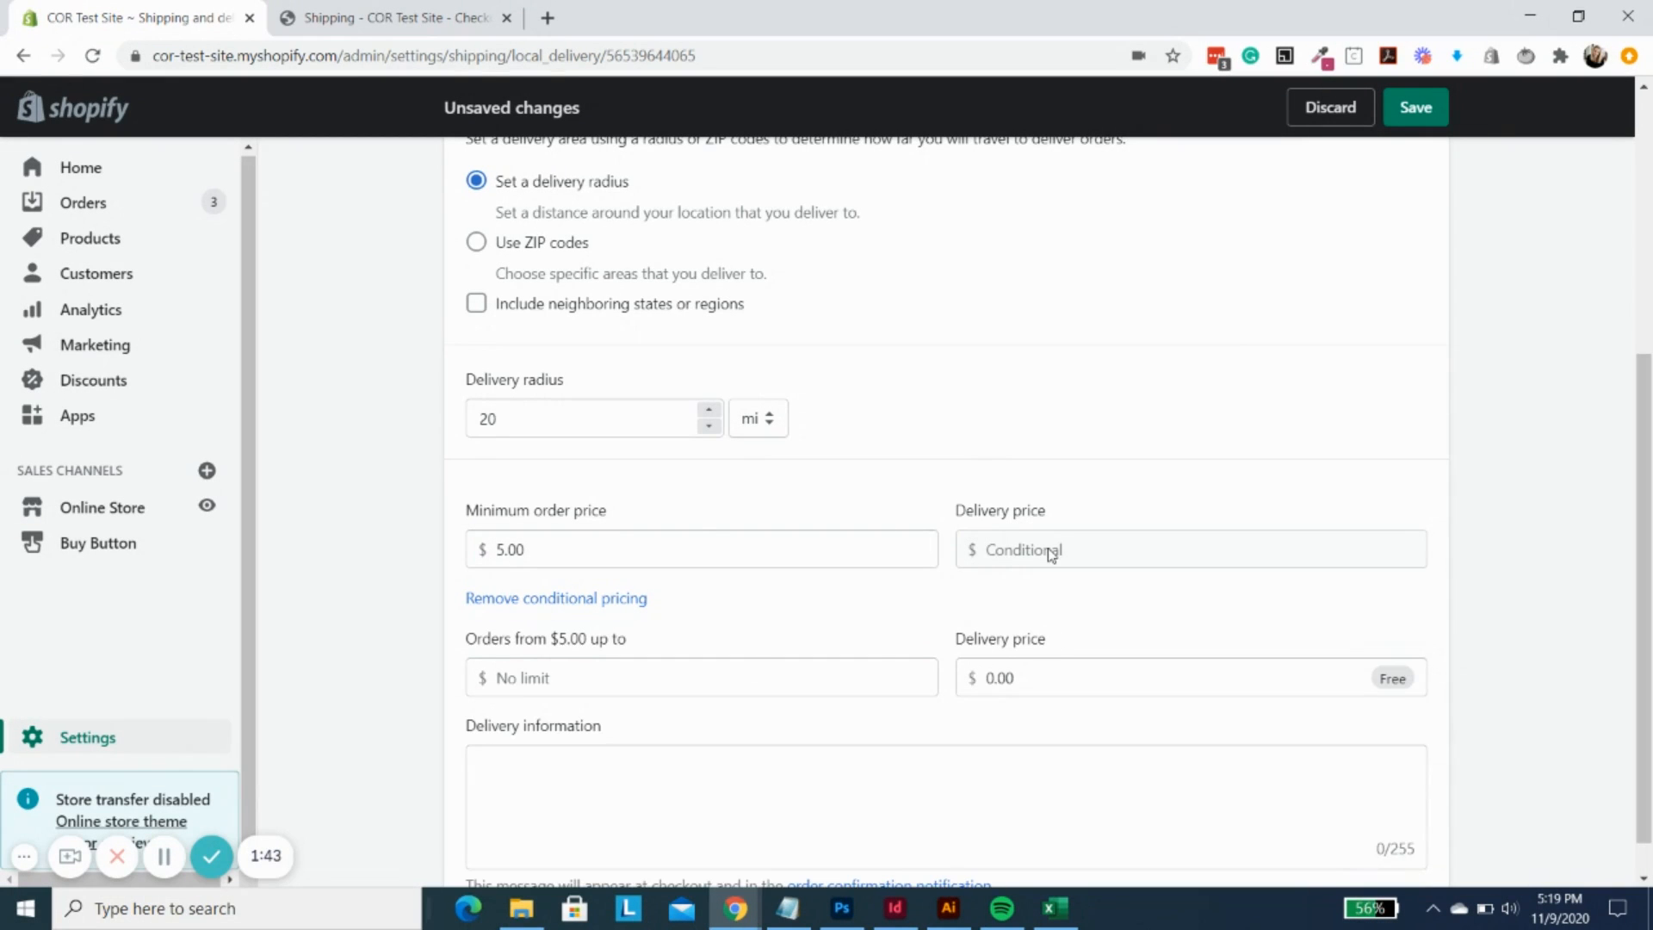
left_click(602, 601)
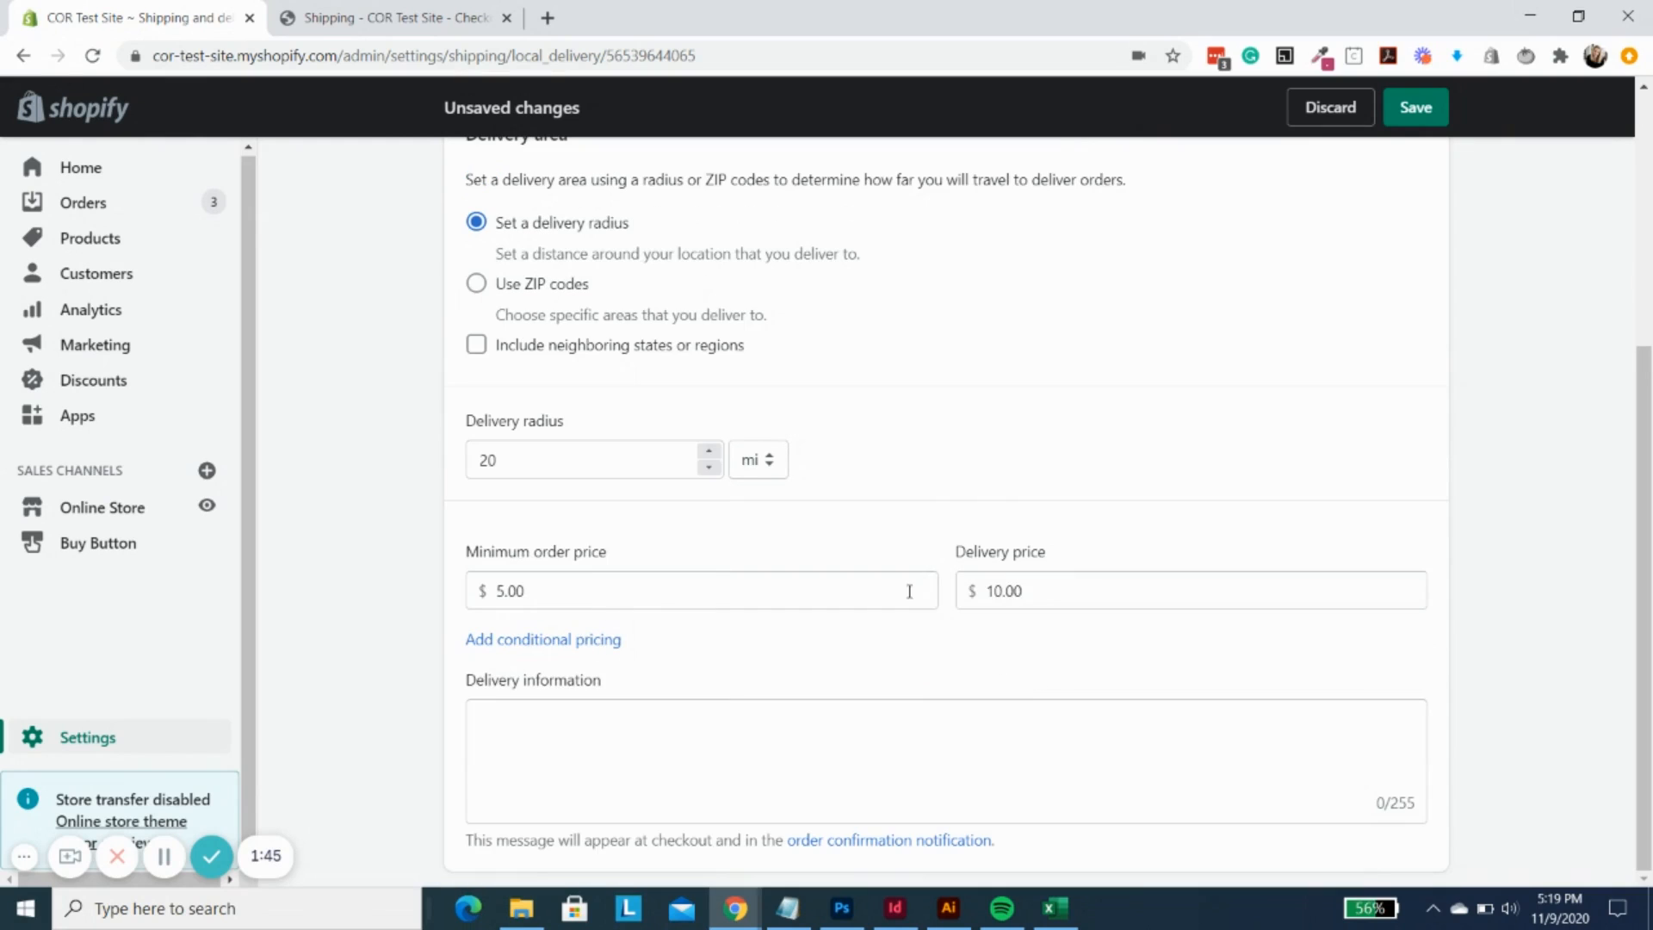
left_click(982, 591)
key("Delete")
key("Delete")
type("2")
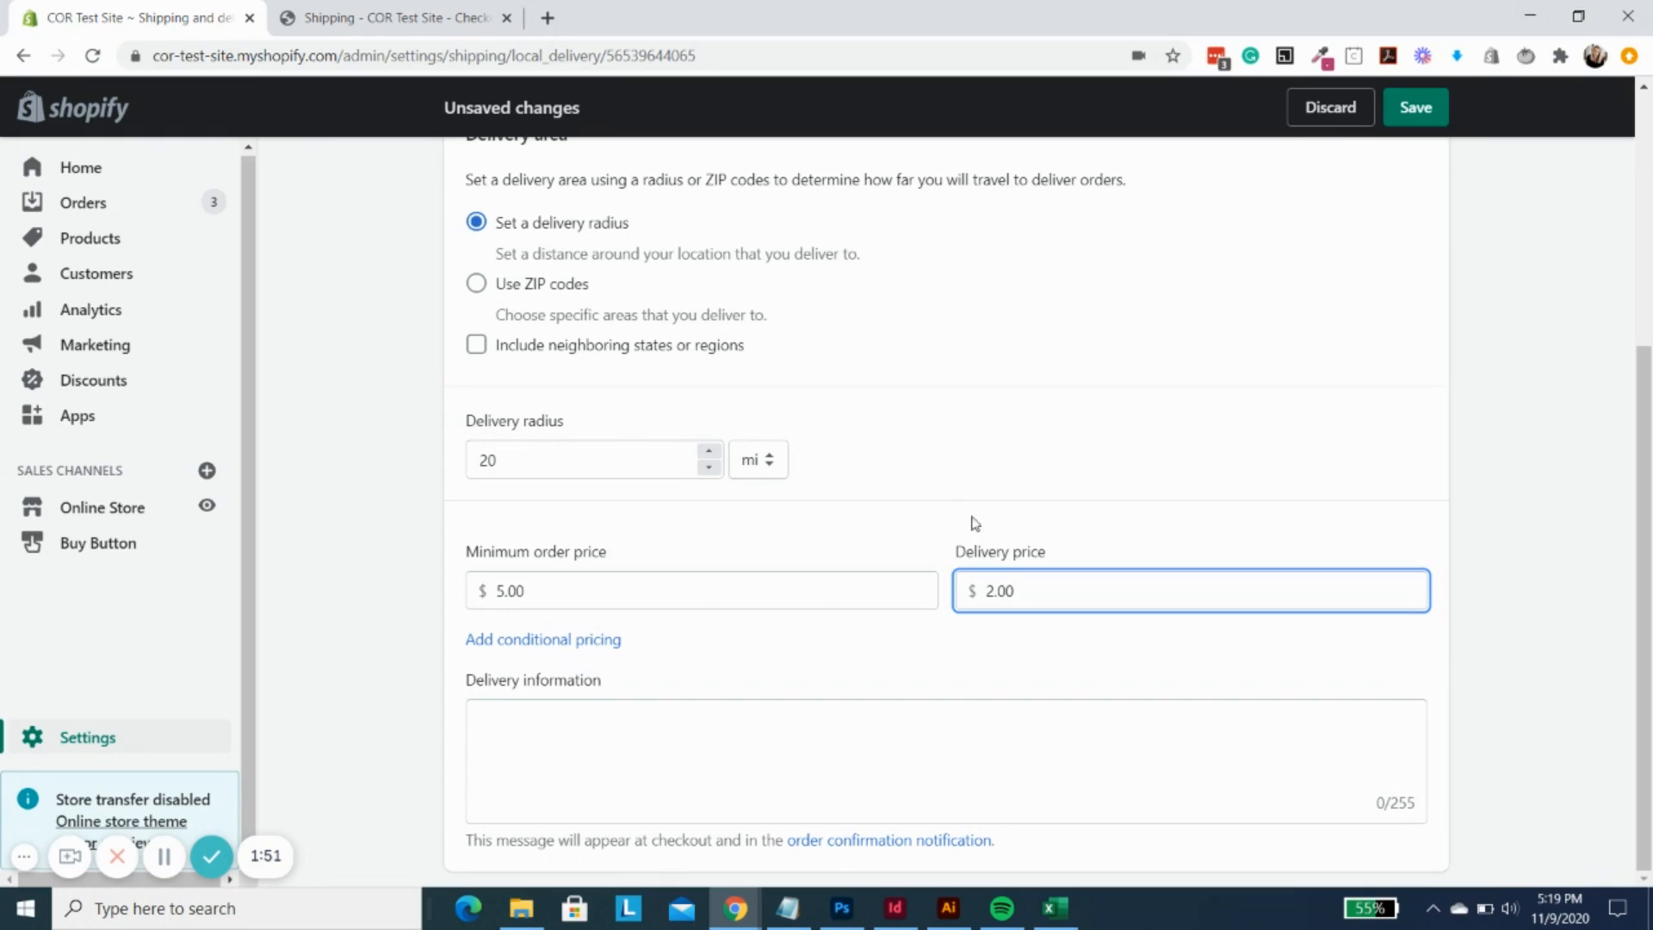
- Add conditional pricing for orders from $5.00 up to $10.00 with a delivery price of $0.00
left_click(573, 644)
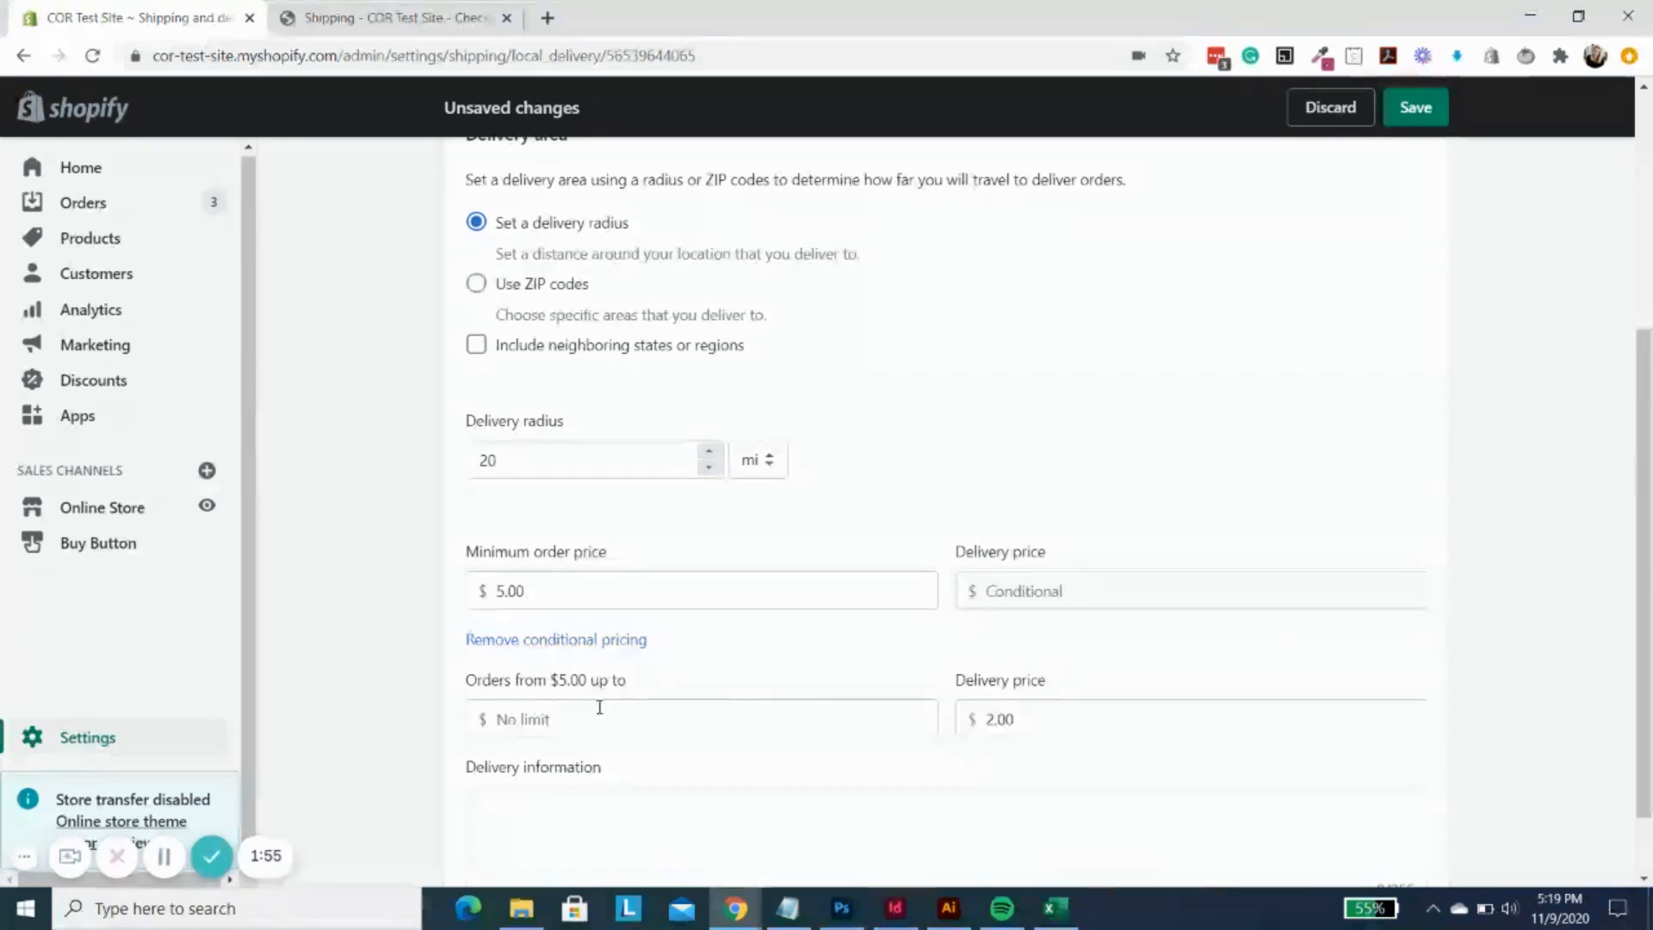
left_click(513, 721)
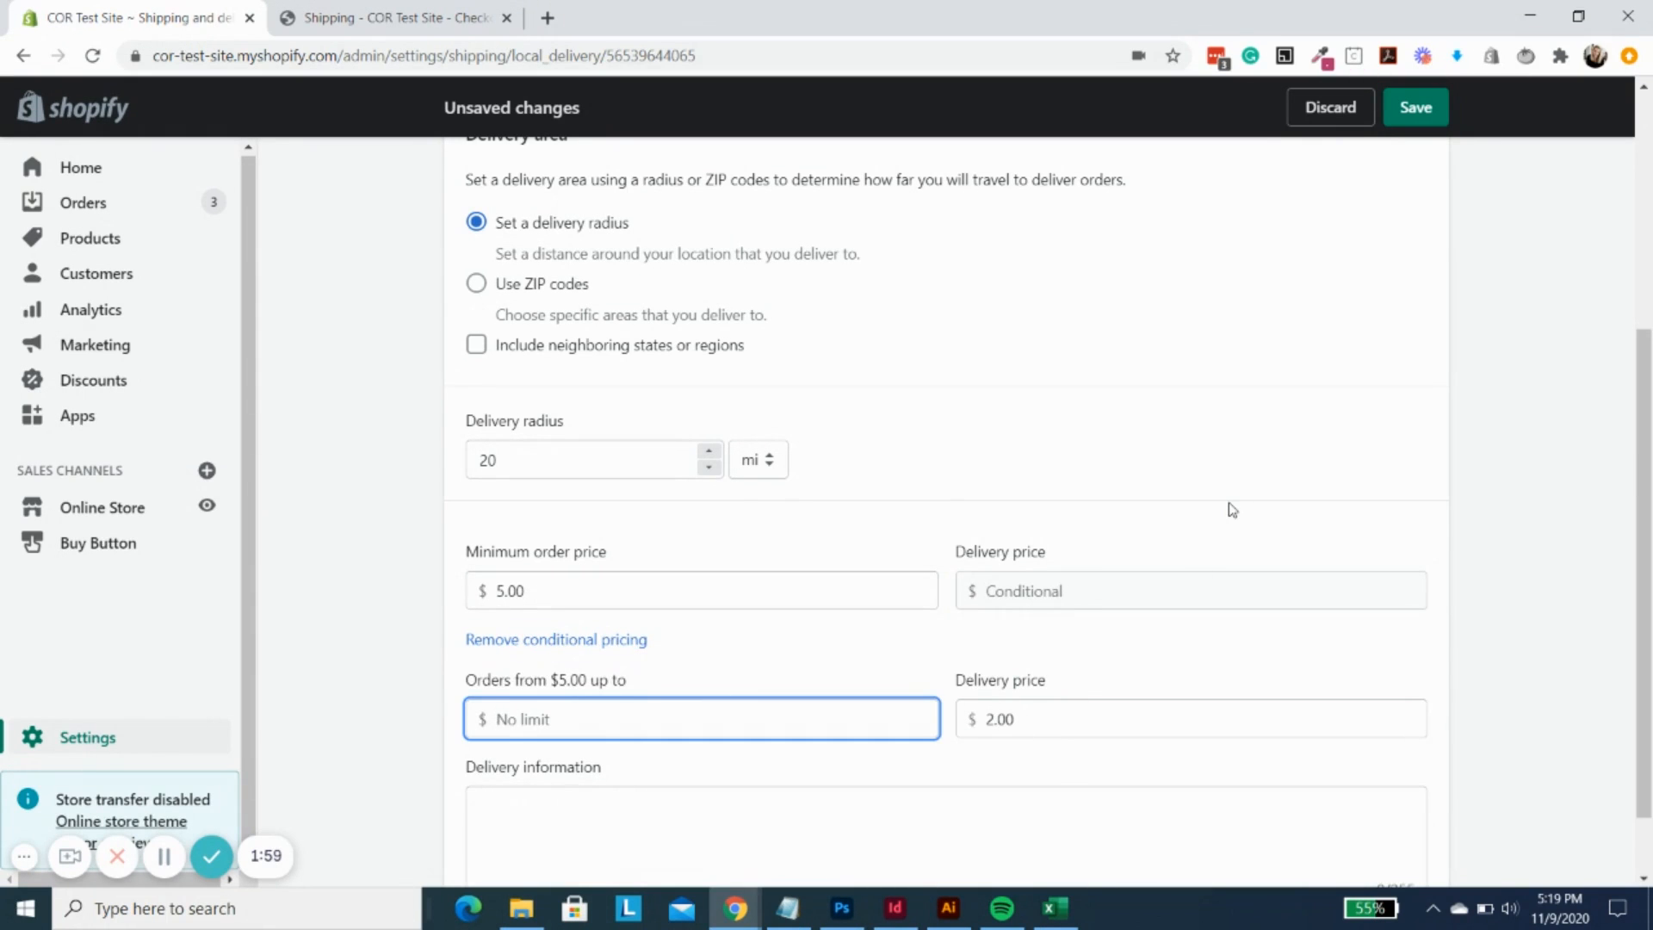
type("10.0")
left_click_drag(995, 714, 1036, 716)
key("BackSpace")
key("BackSpace")
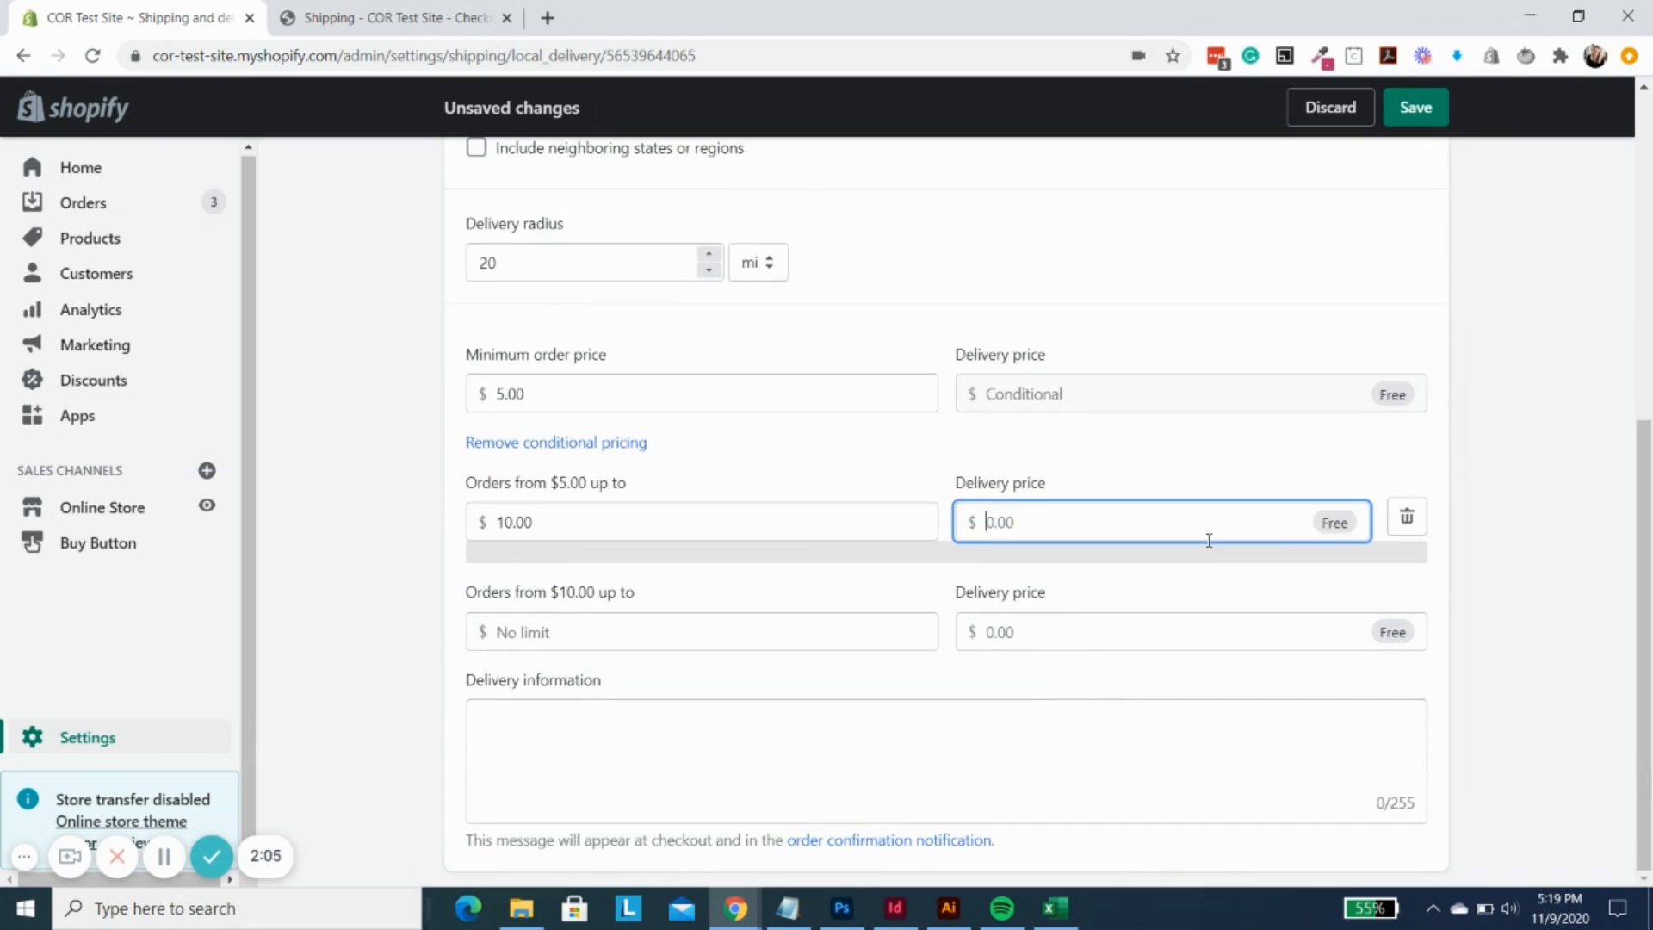
type("0")
left_click(1246, 473)
left_click(514, 716)
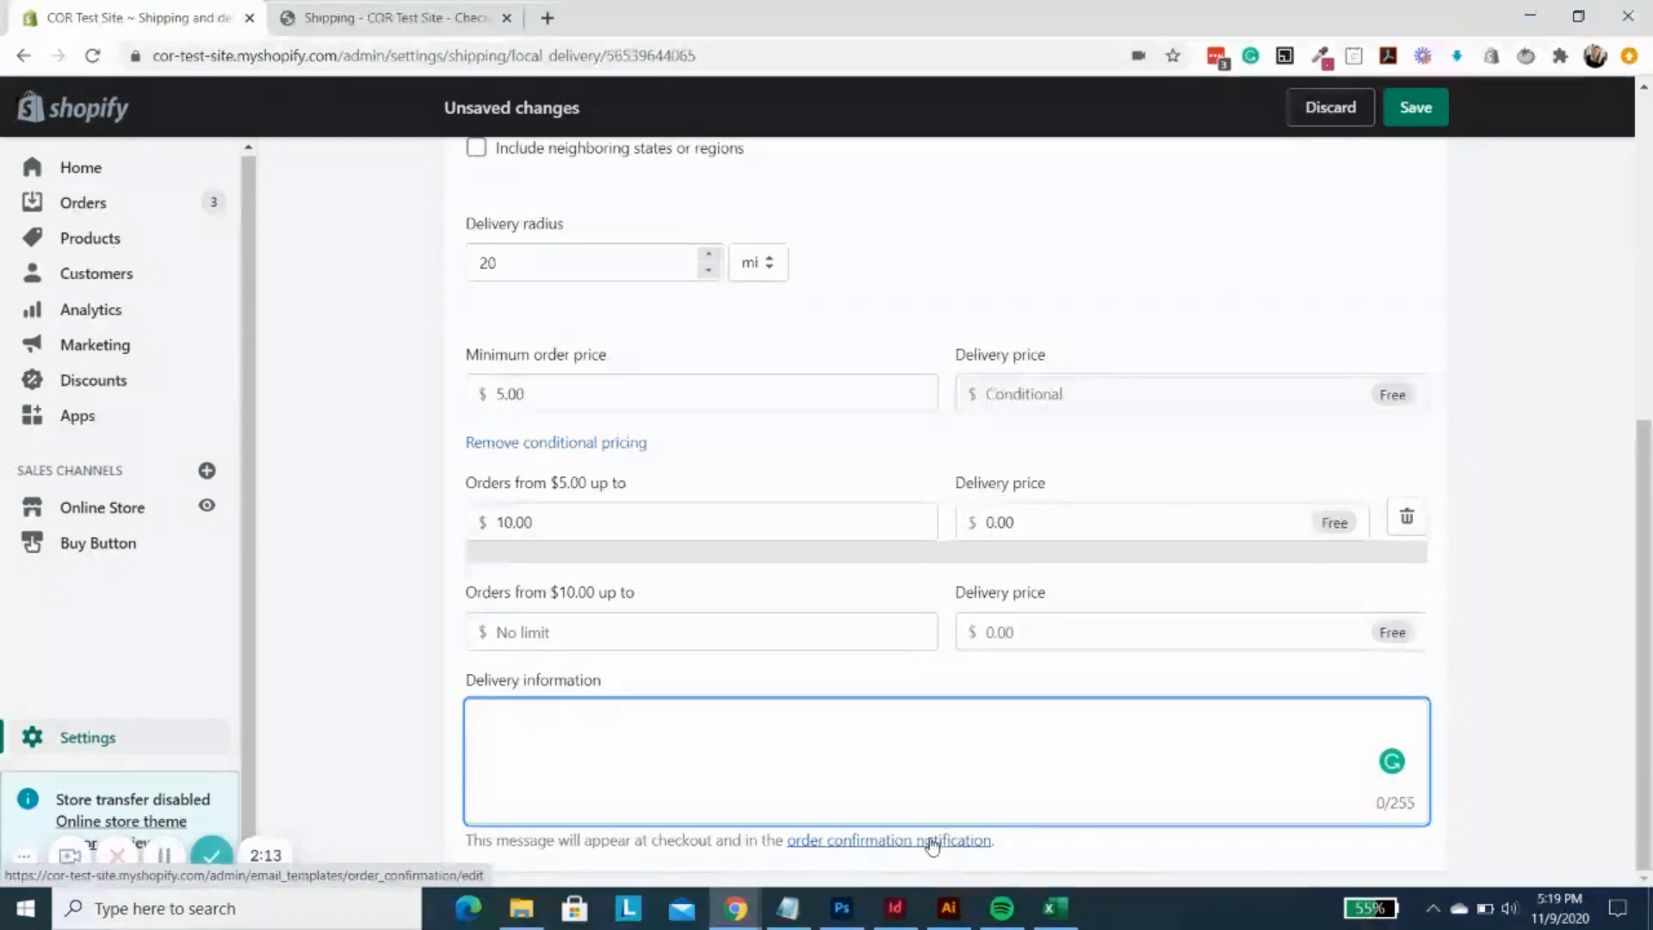
- Define the delivery area by ZIP codes instead of a radius and save the local delivery settings
scroll(1269, 782, "up", 6)
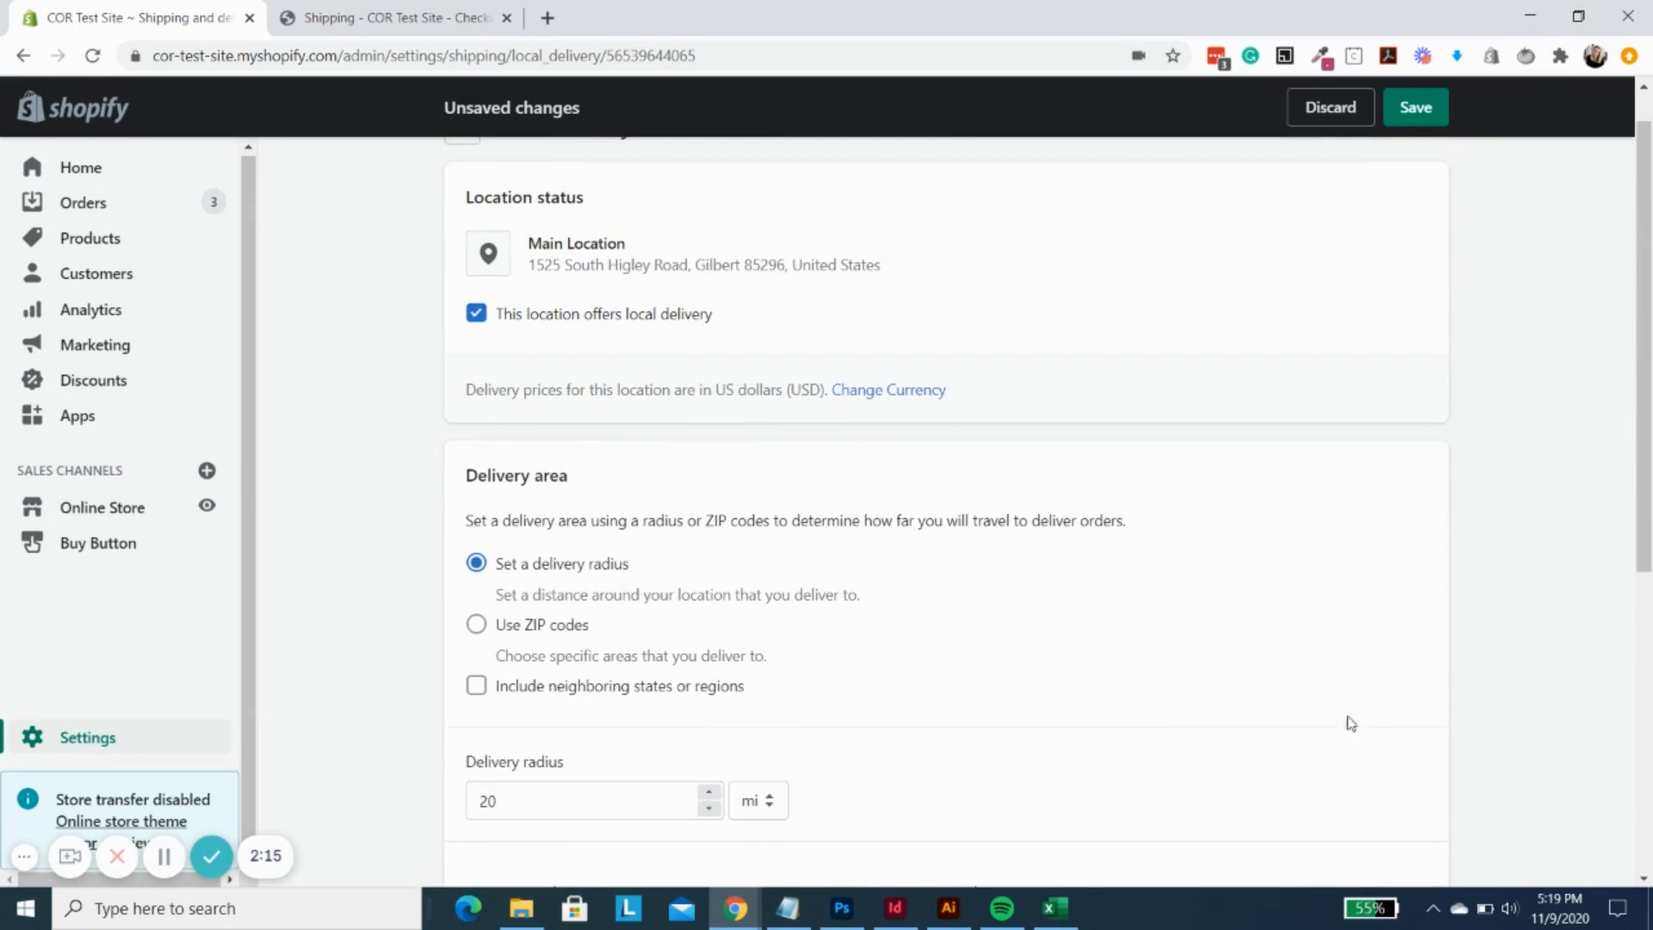
left_click(476, 624)
scroll(947, 533, "down", 3)
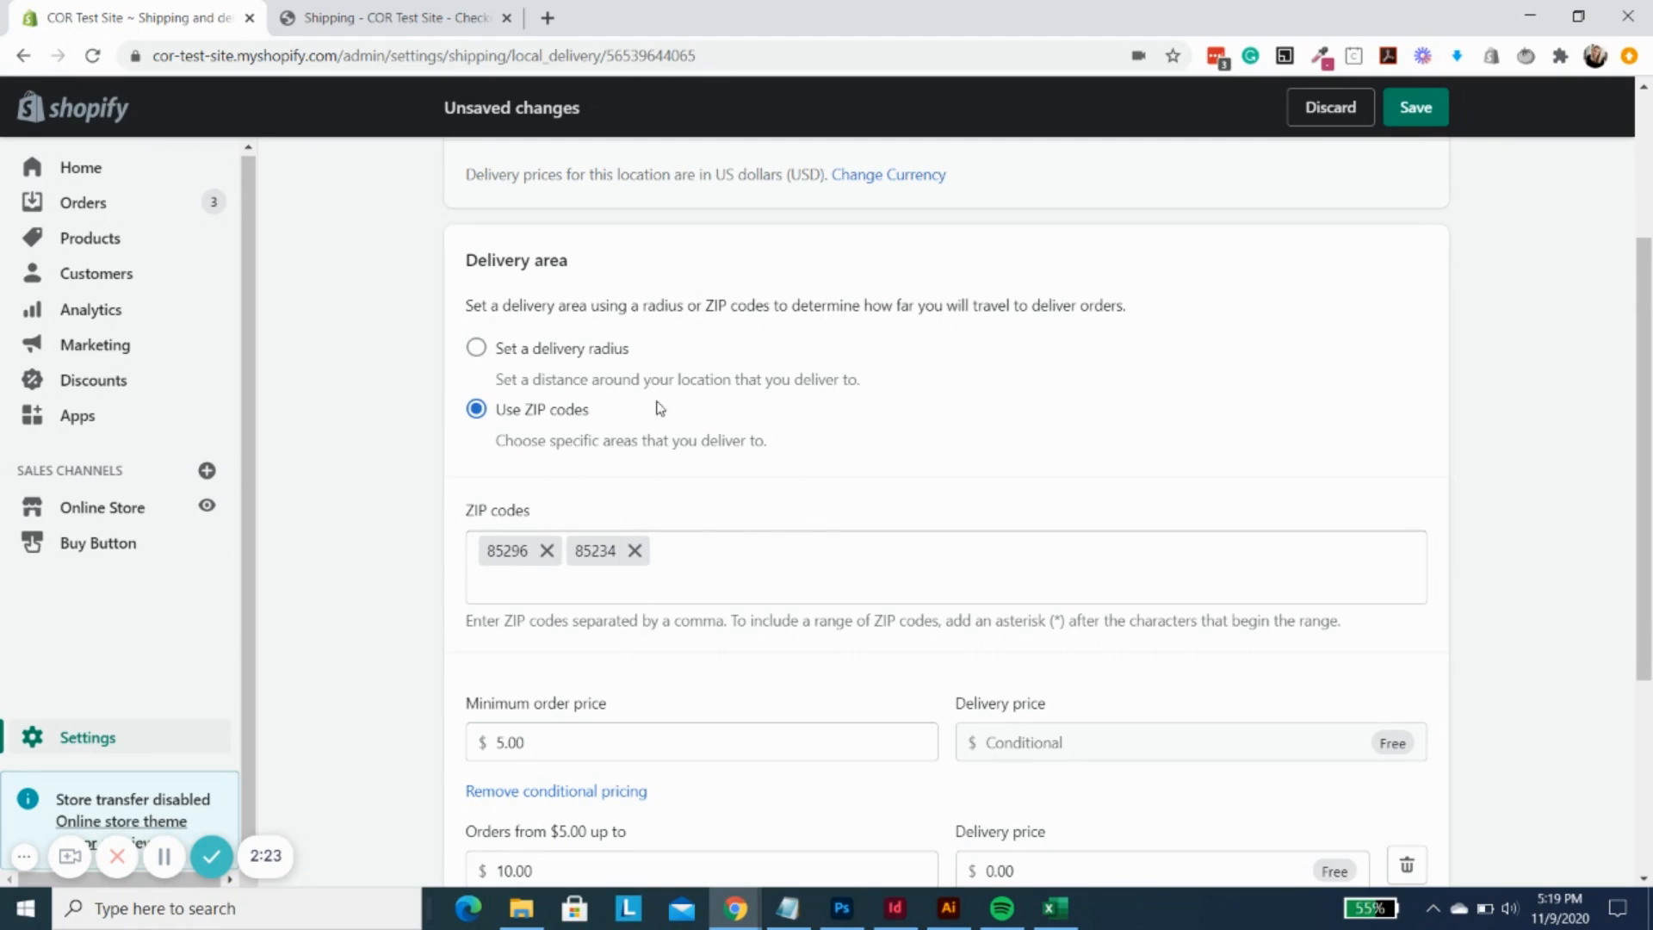
left_click(476, 348)
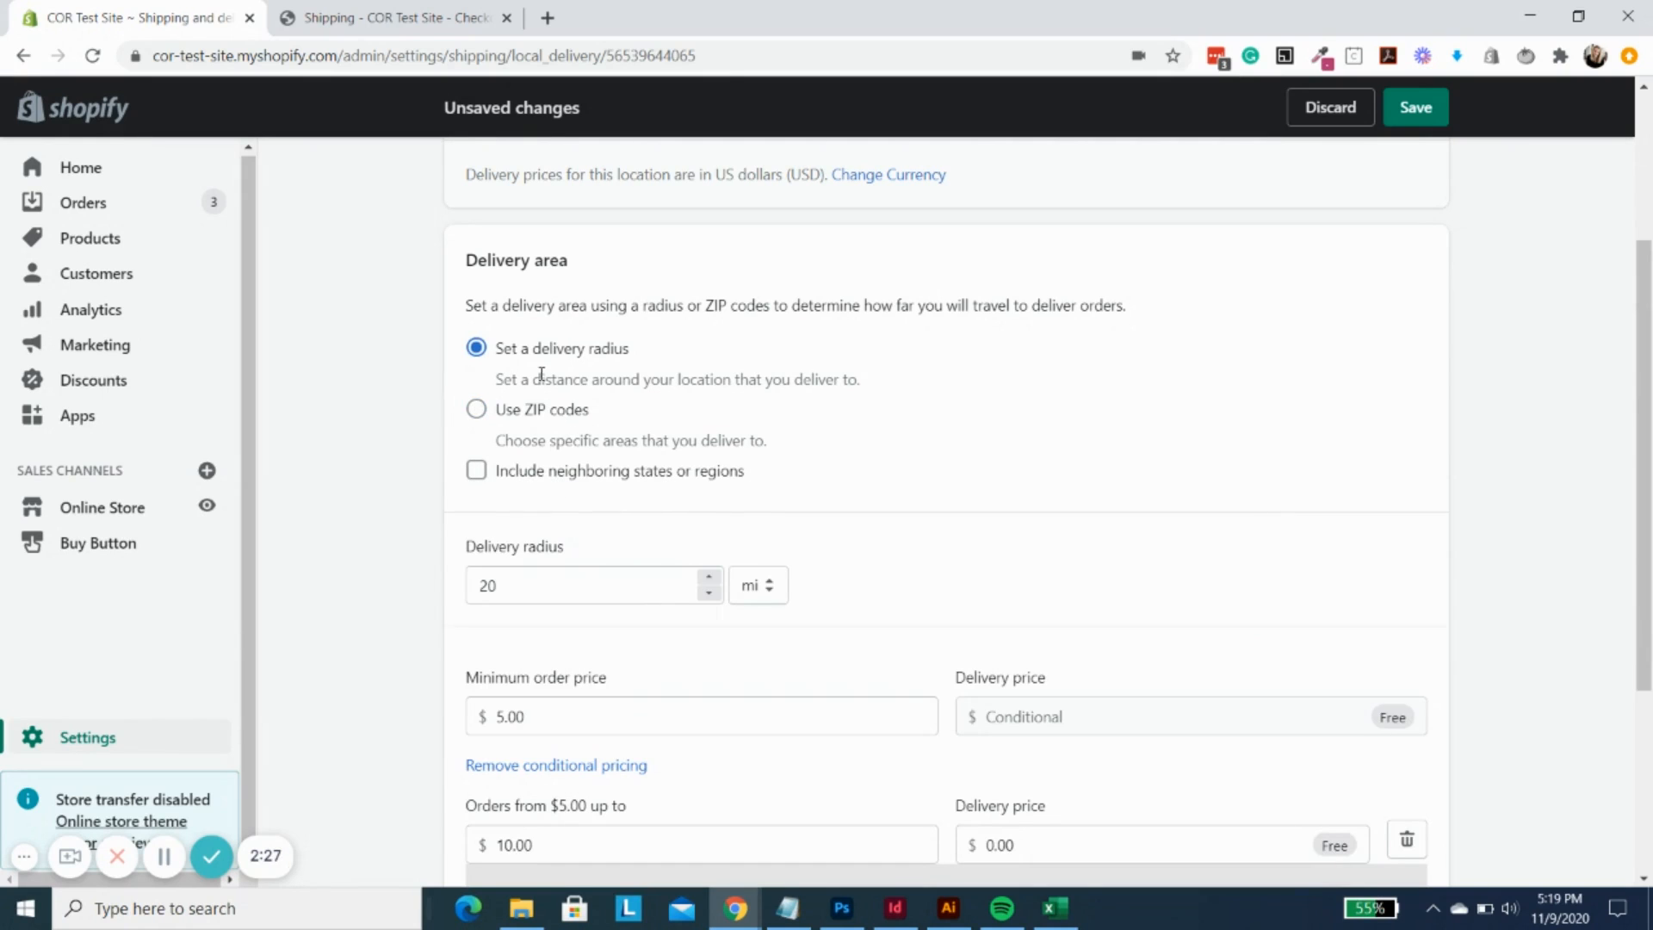
left_click(475, 410)
scroll(1155, 484, "up", 3)
left_click(1414, 105)
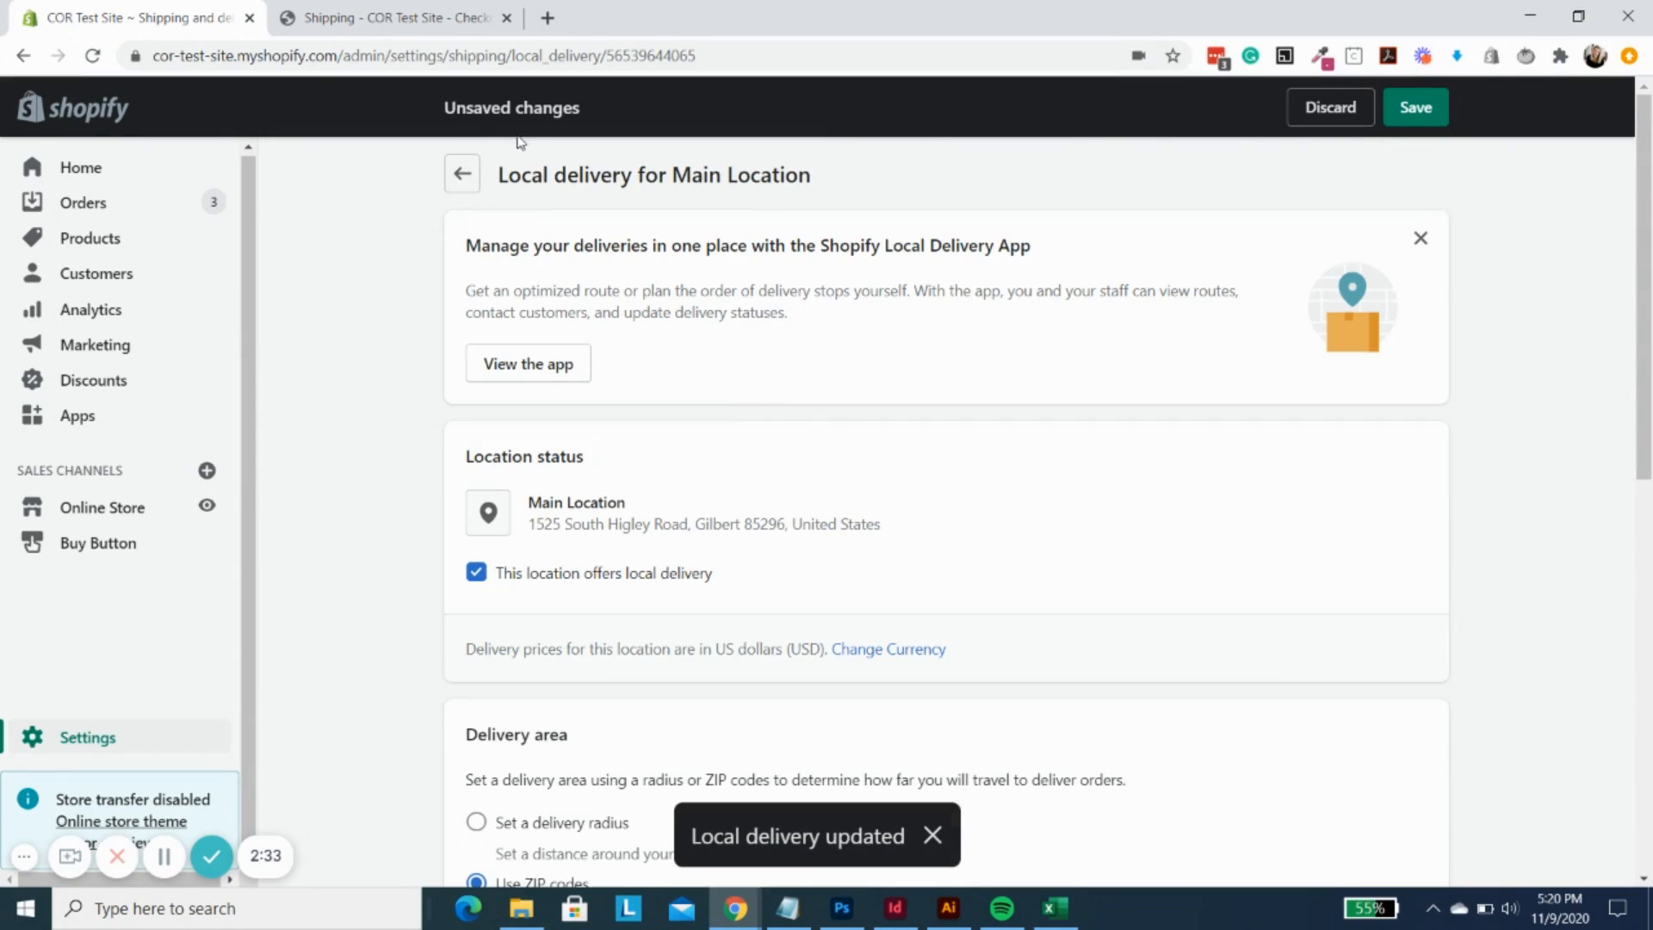
- Reload the storefront cart and check out again with Local delivery as the shipping method
left_click(335, 15)
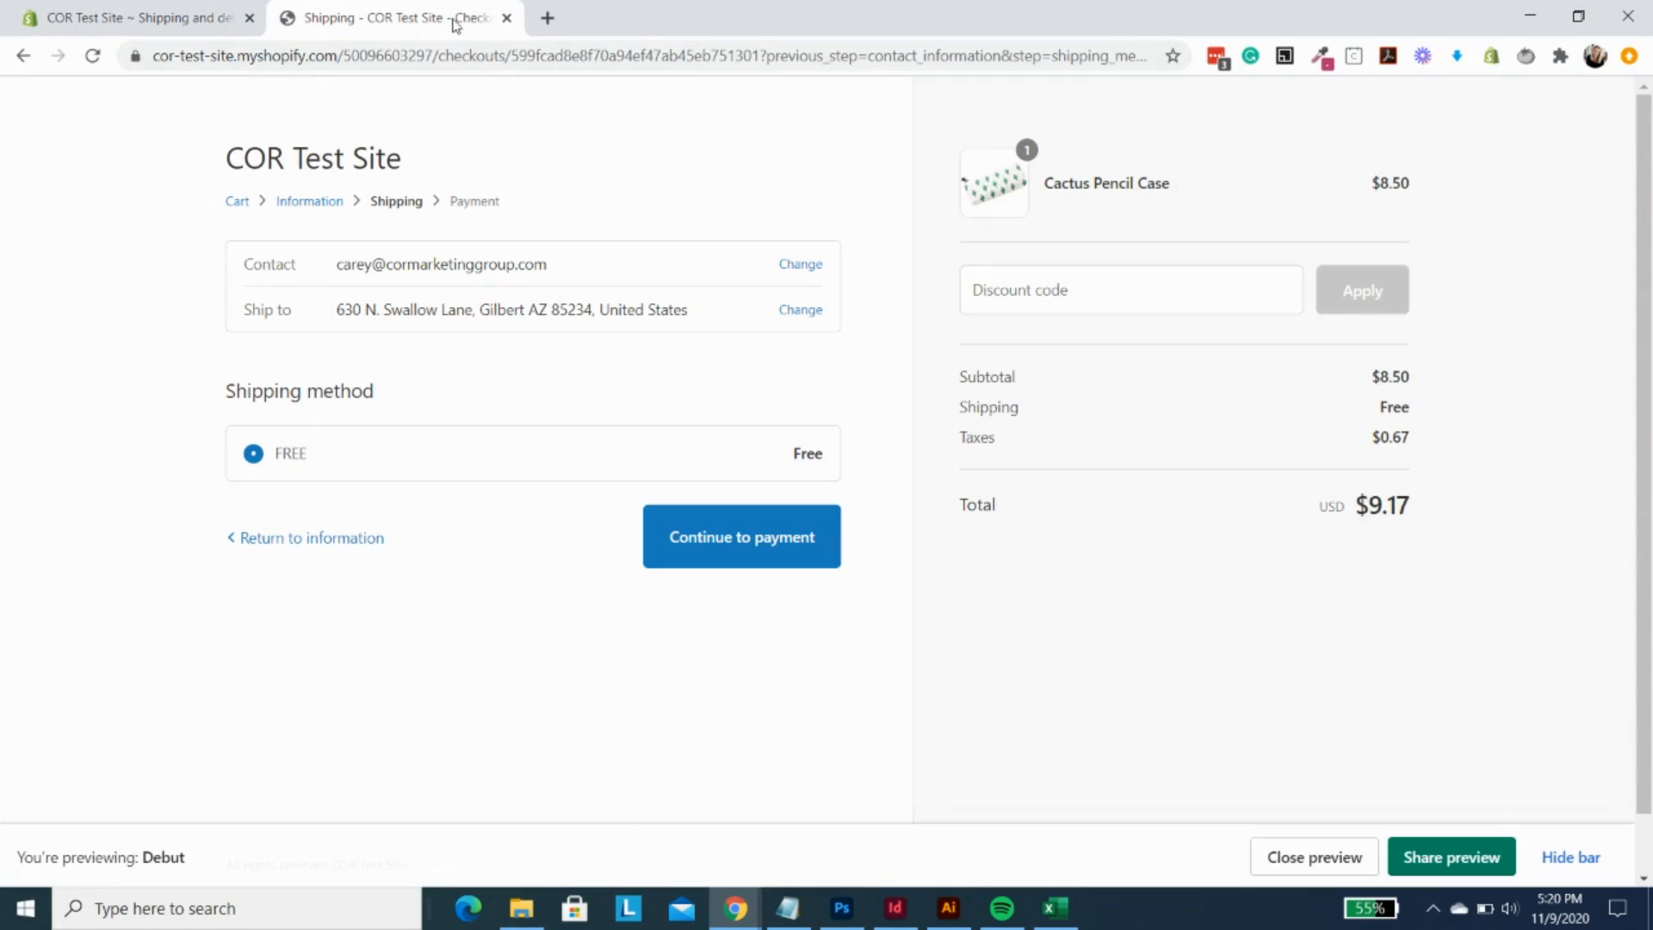
left_click(26, 55)
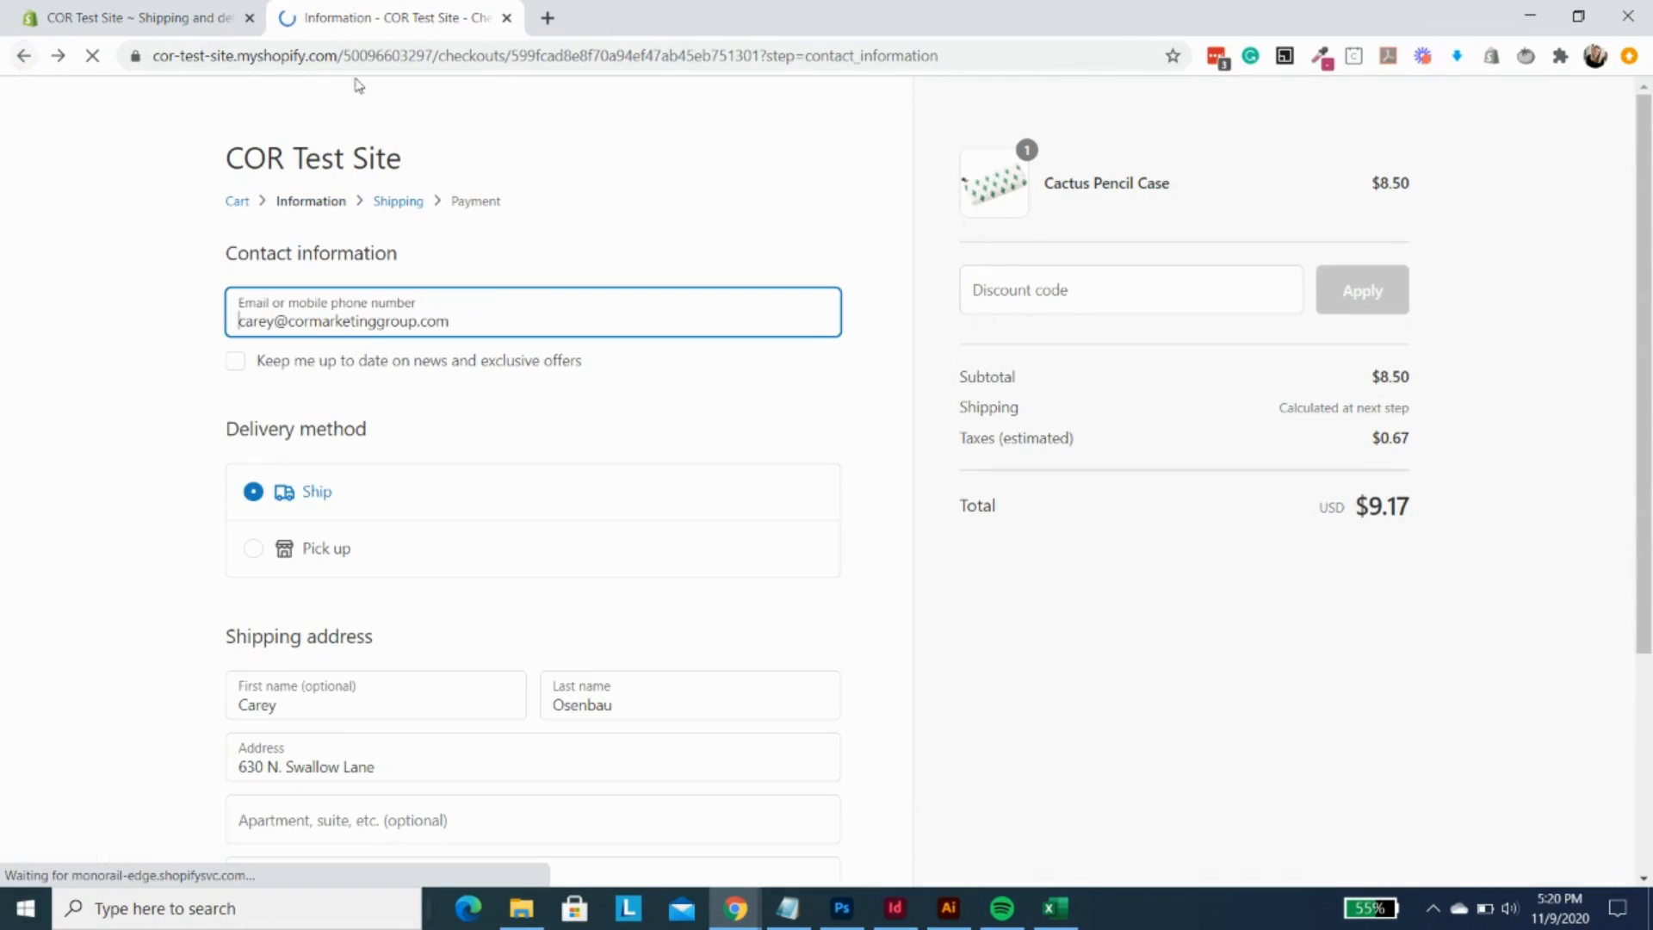
left_click(234, 201)
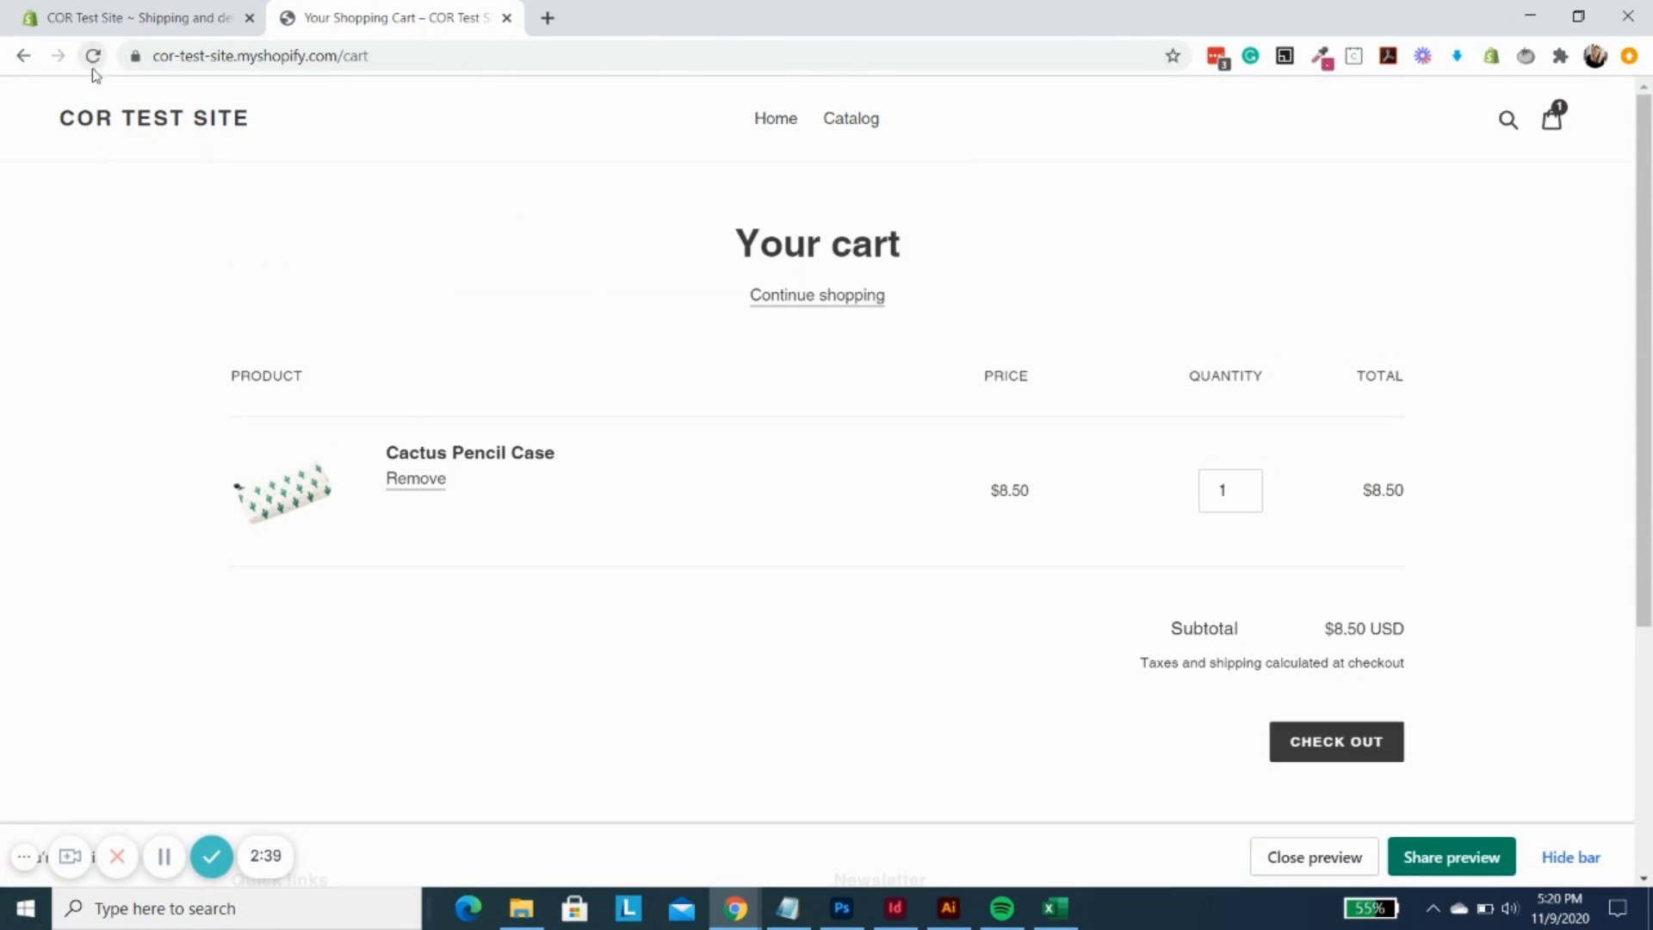
left_click(93, 56)
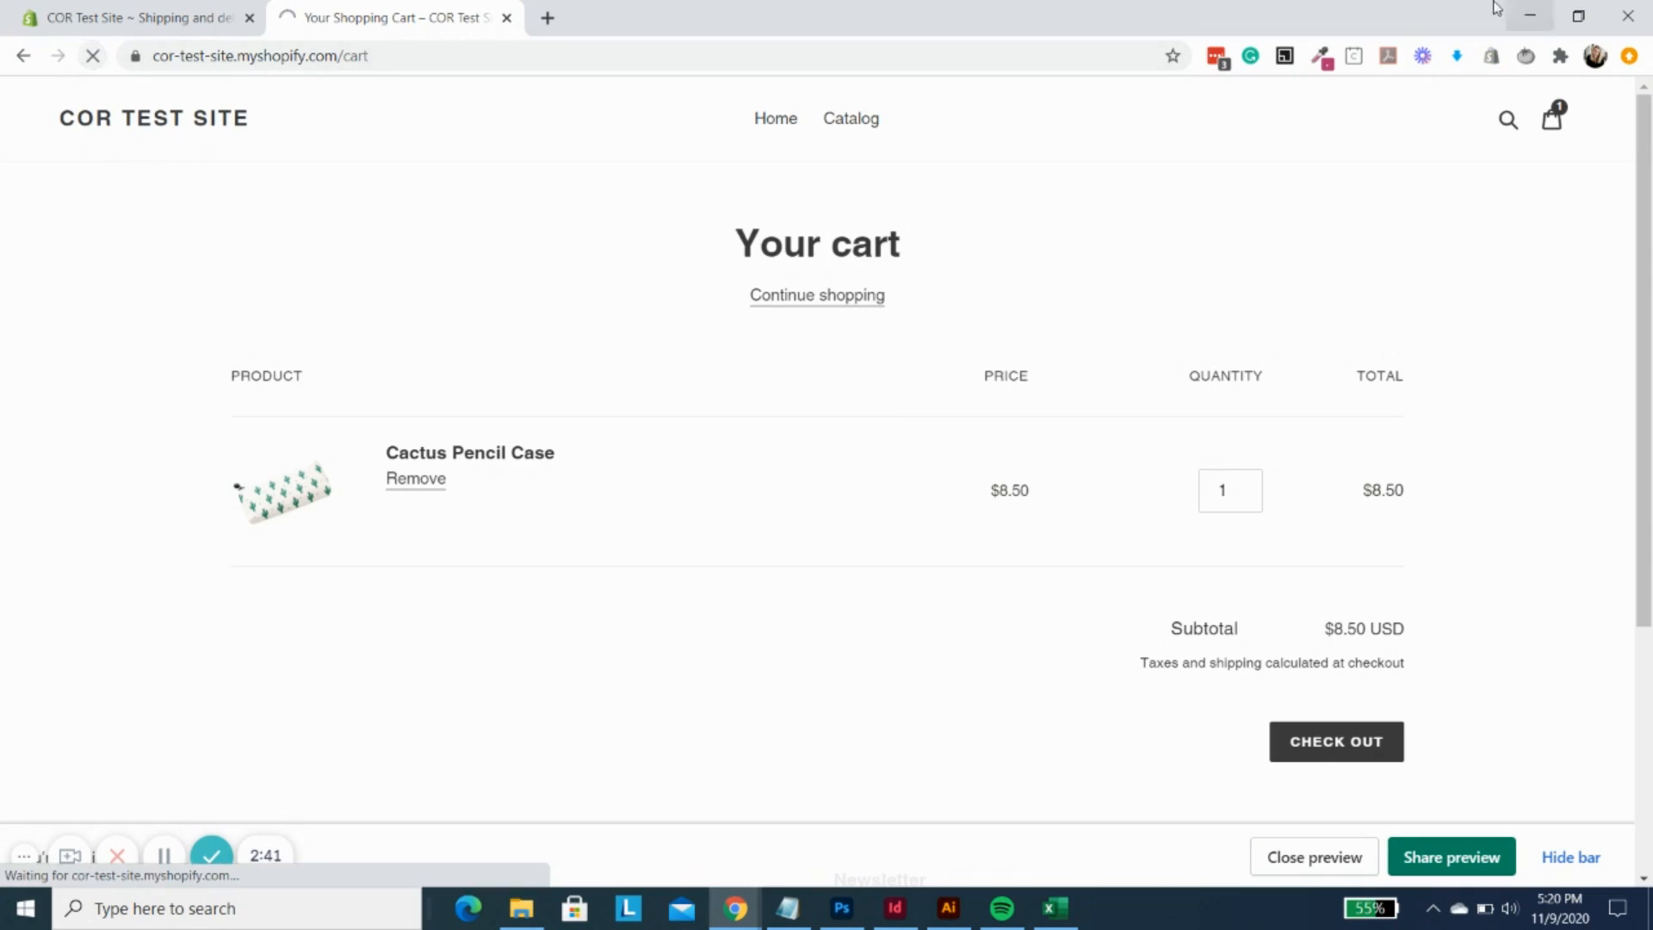
left_click(1334, 747)
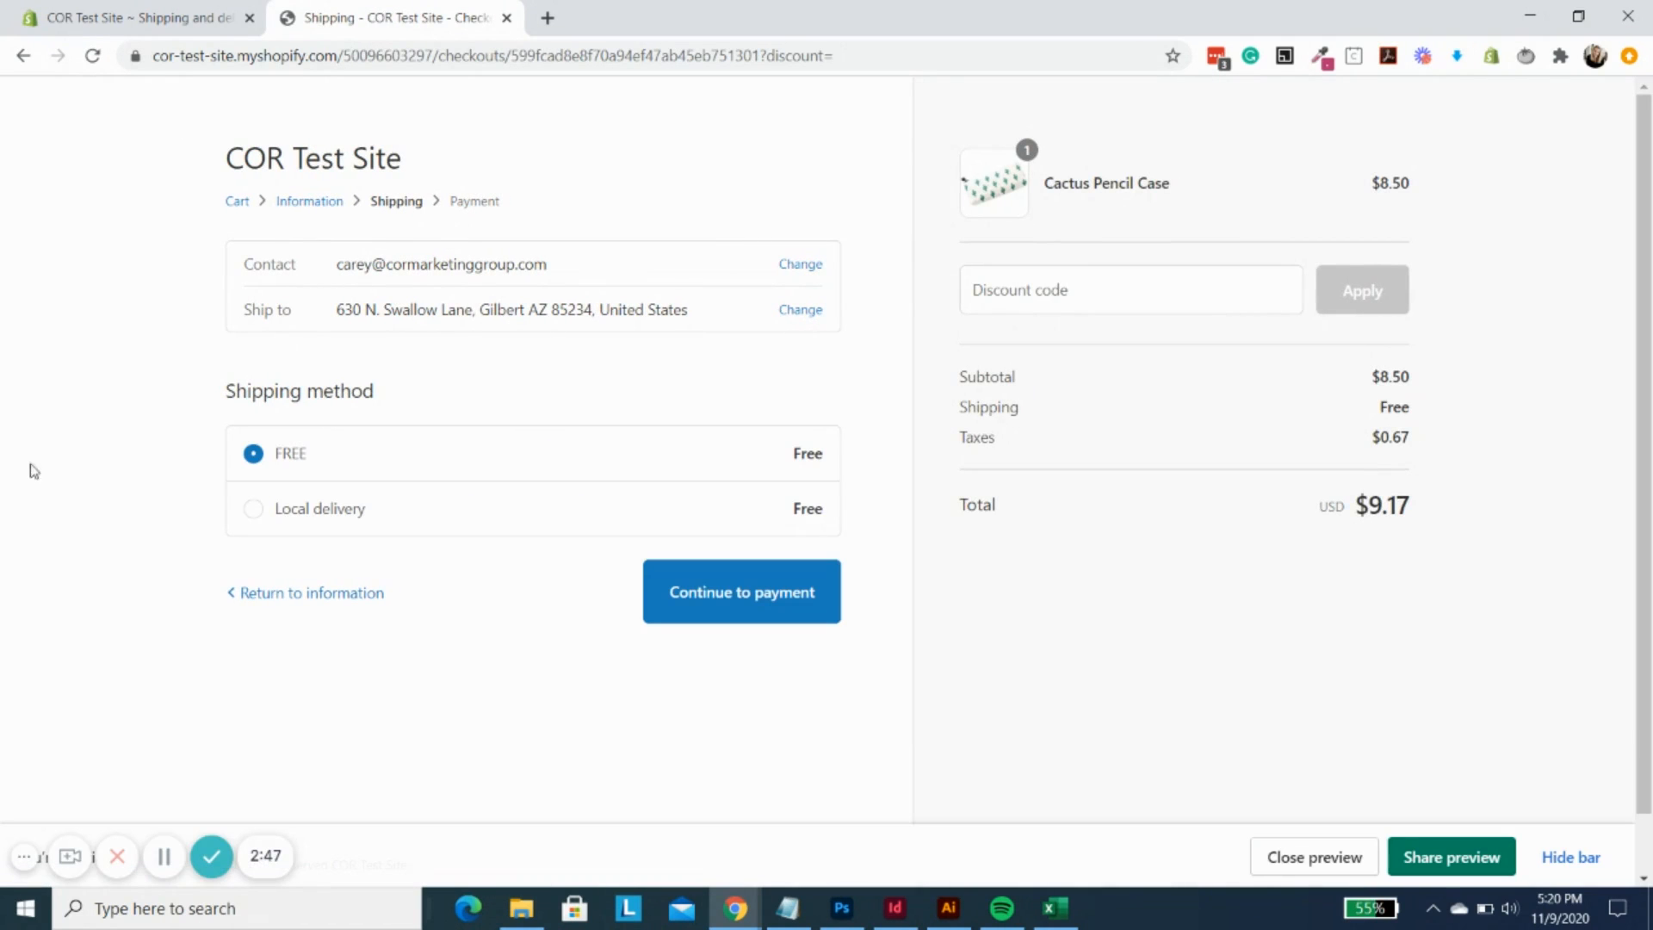
left_click(255, 509)
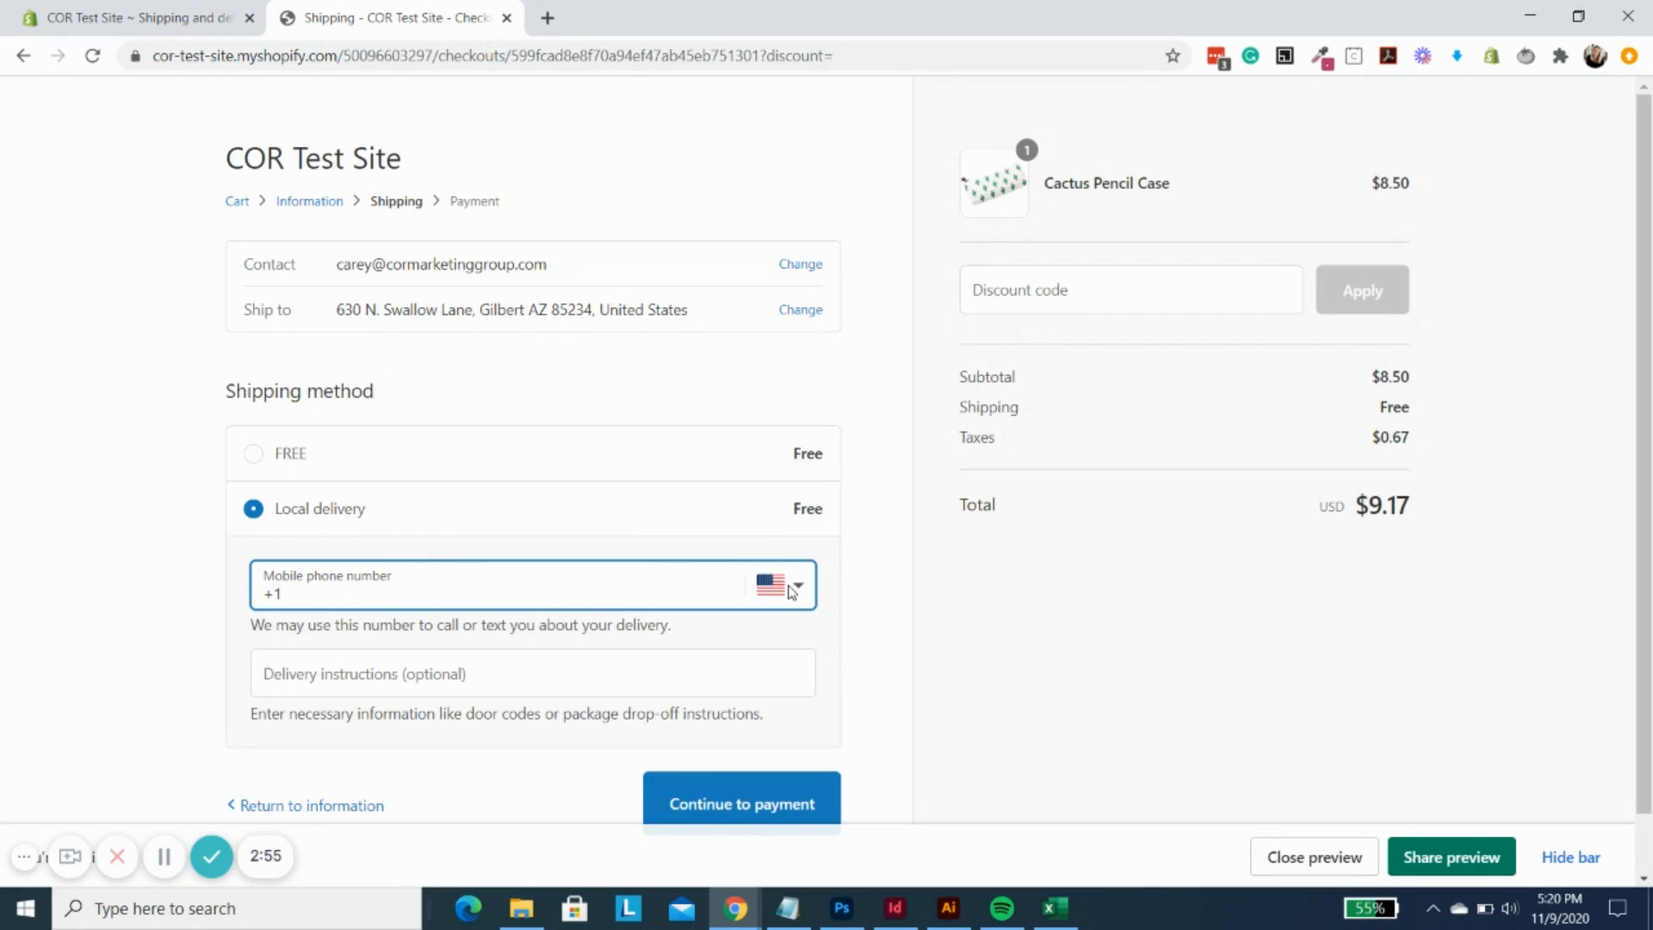
- Return to the store admin and leave the Main Location's local delivery settings, discarding the unsaved changes
left_click(538, 667)
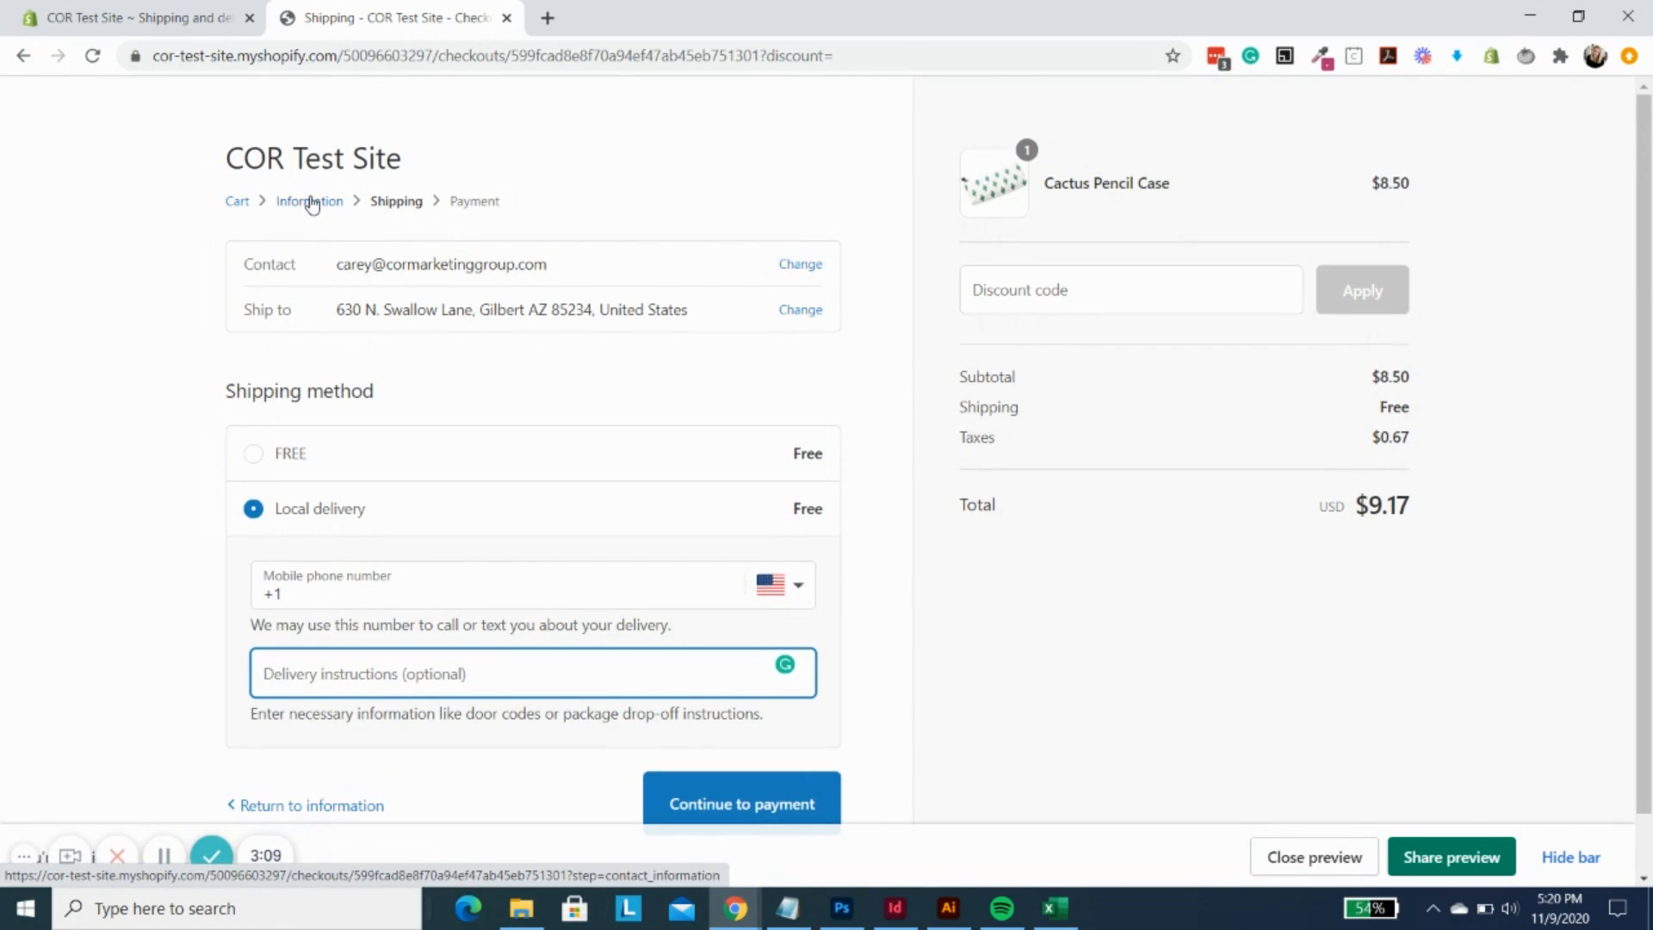
left_click(190, 19)
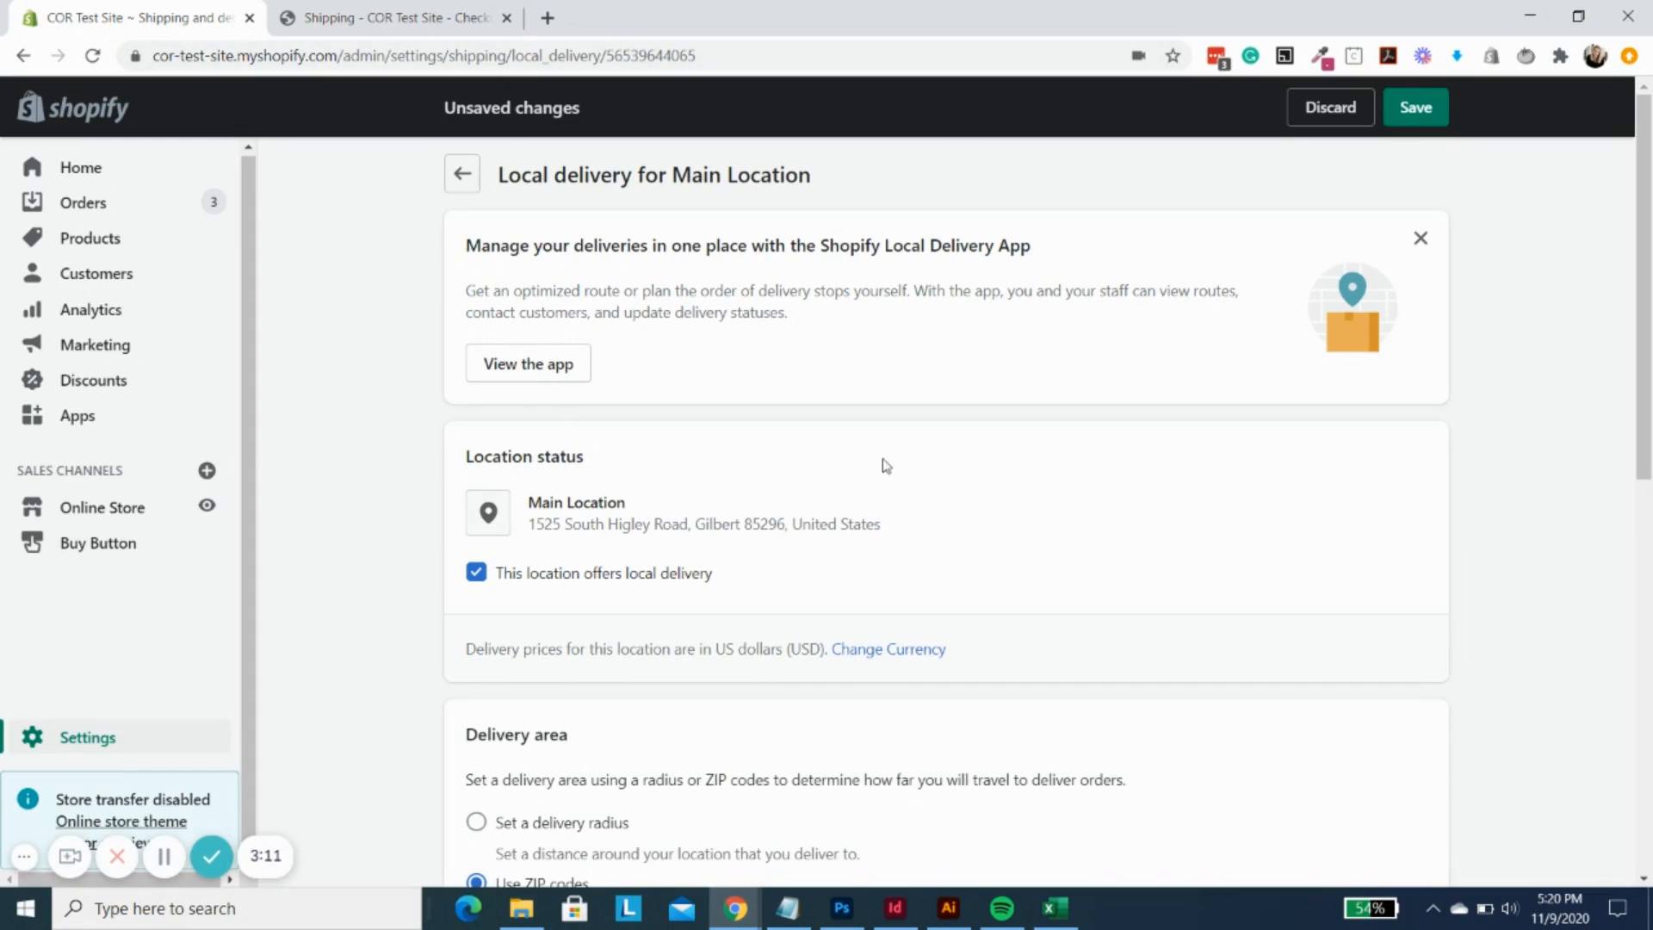
left_click(462, 174)
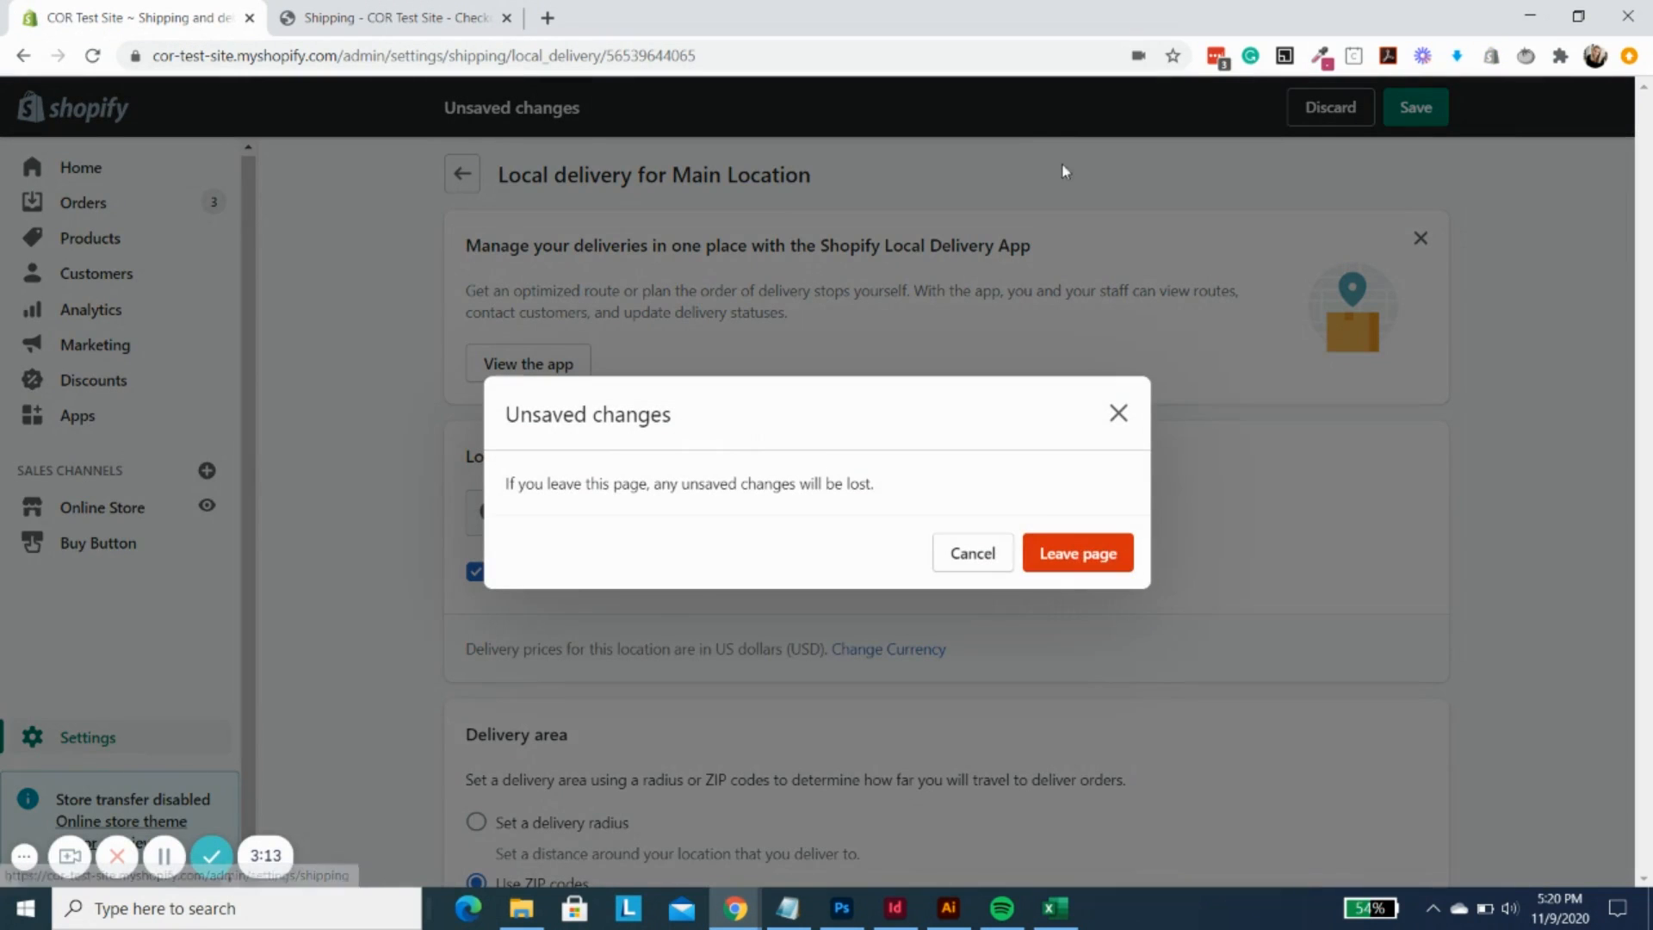
left_click(1084, 556)
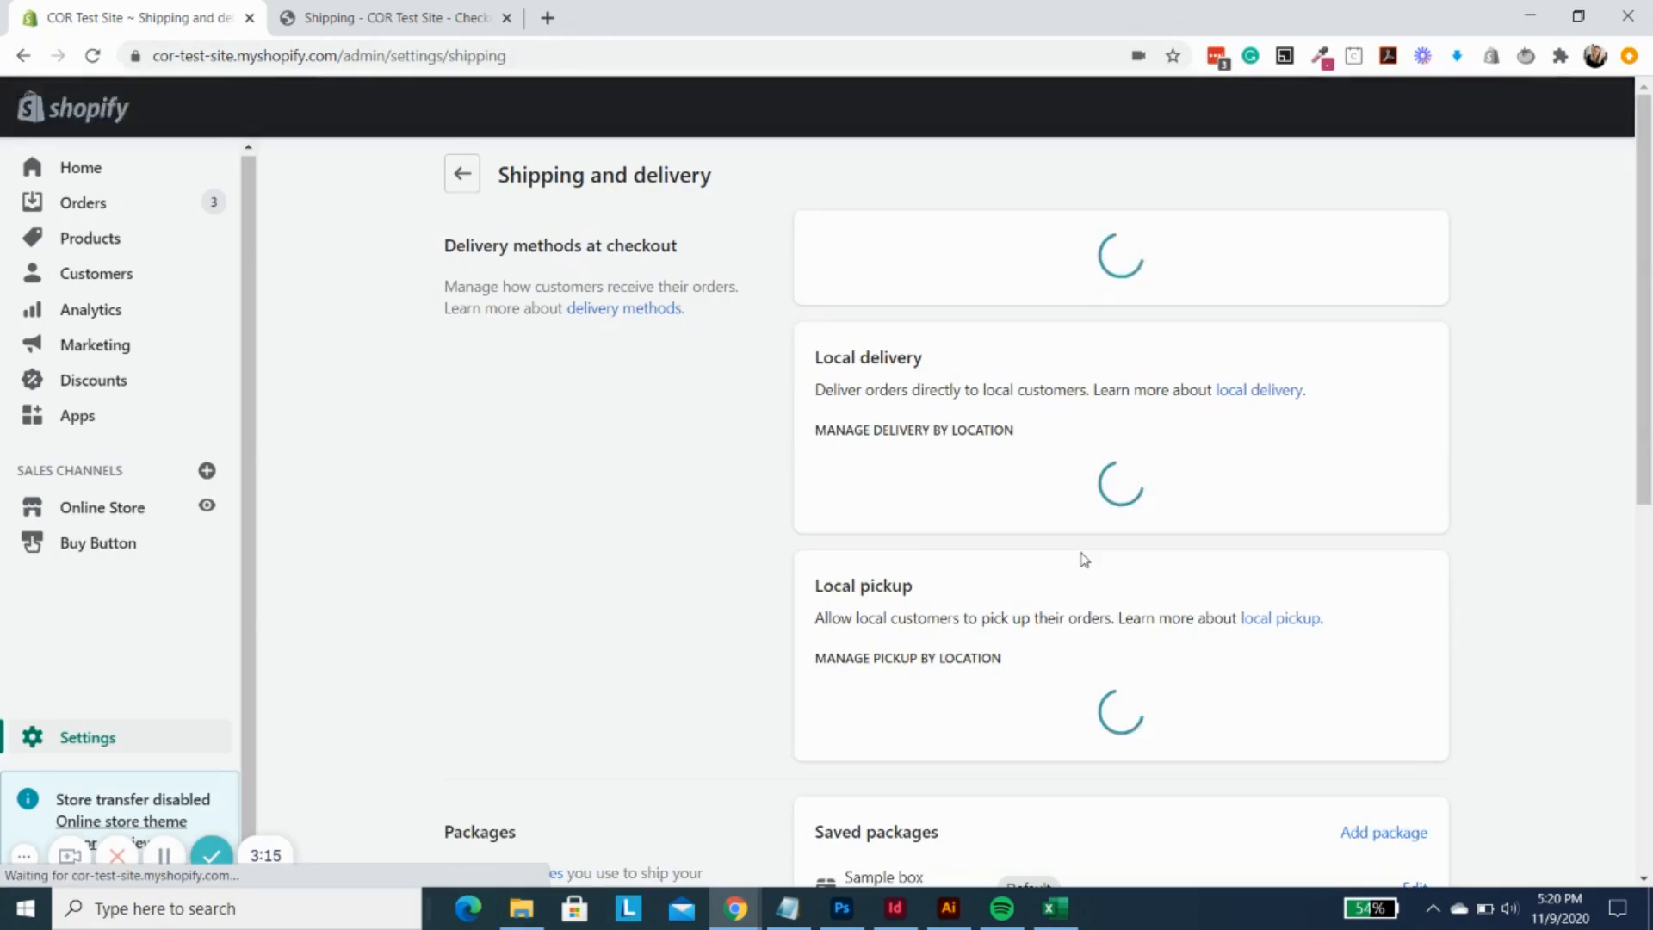
- Open the local pickup settings for Main Location and enable local pickup for this location
scroll(526, 591, "down", 5)
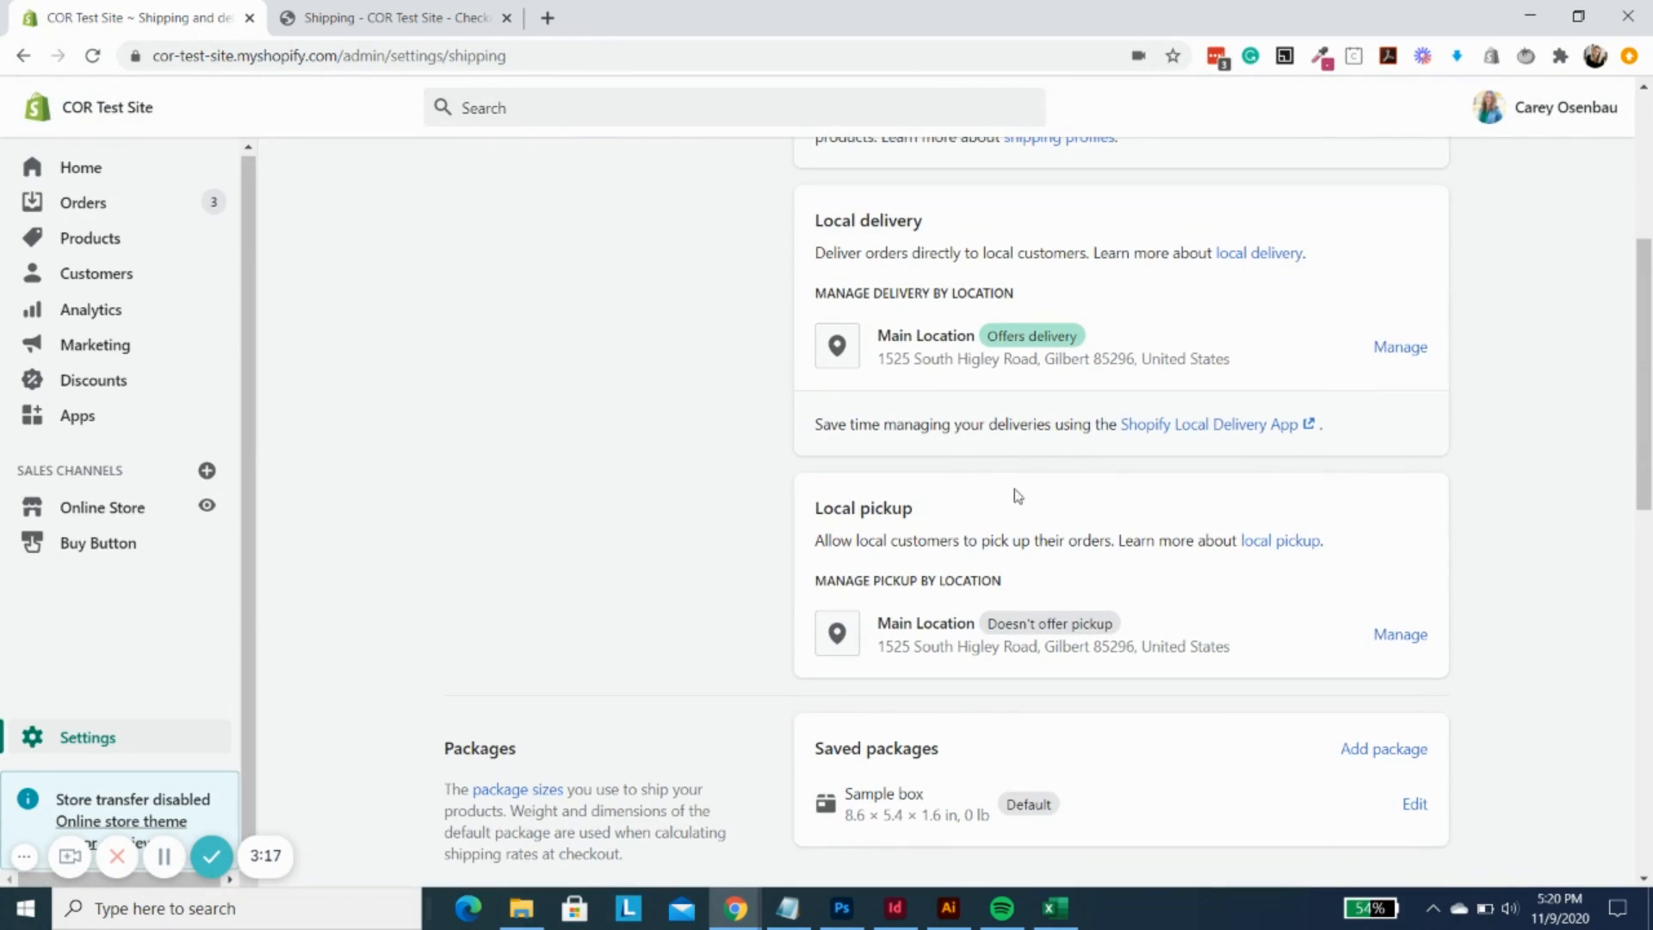
left_click(1398, 637)
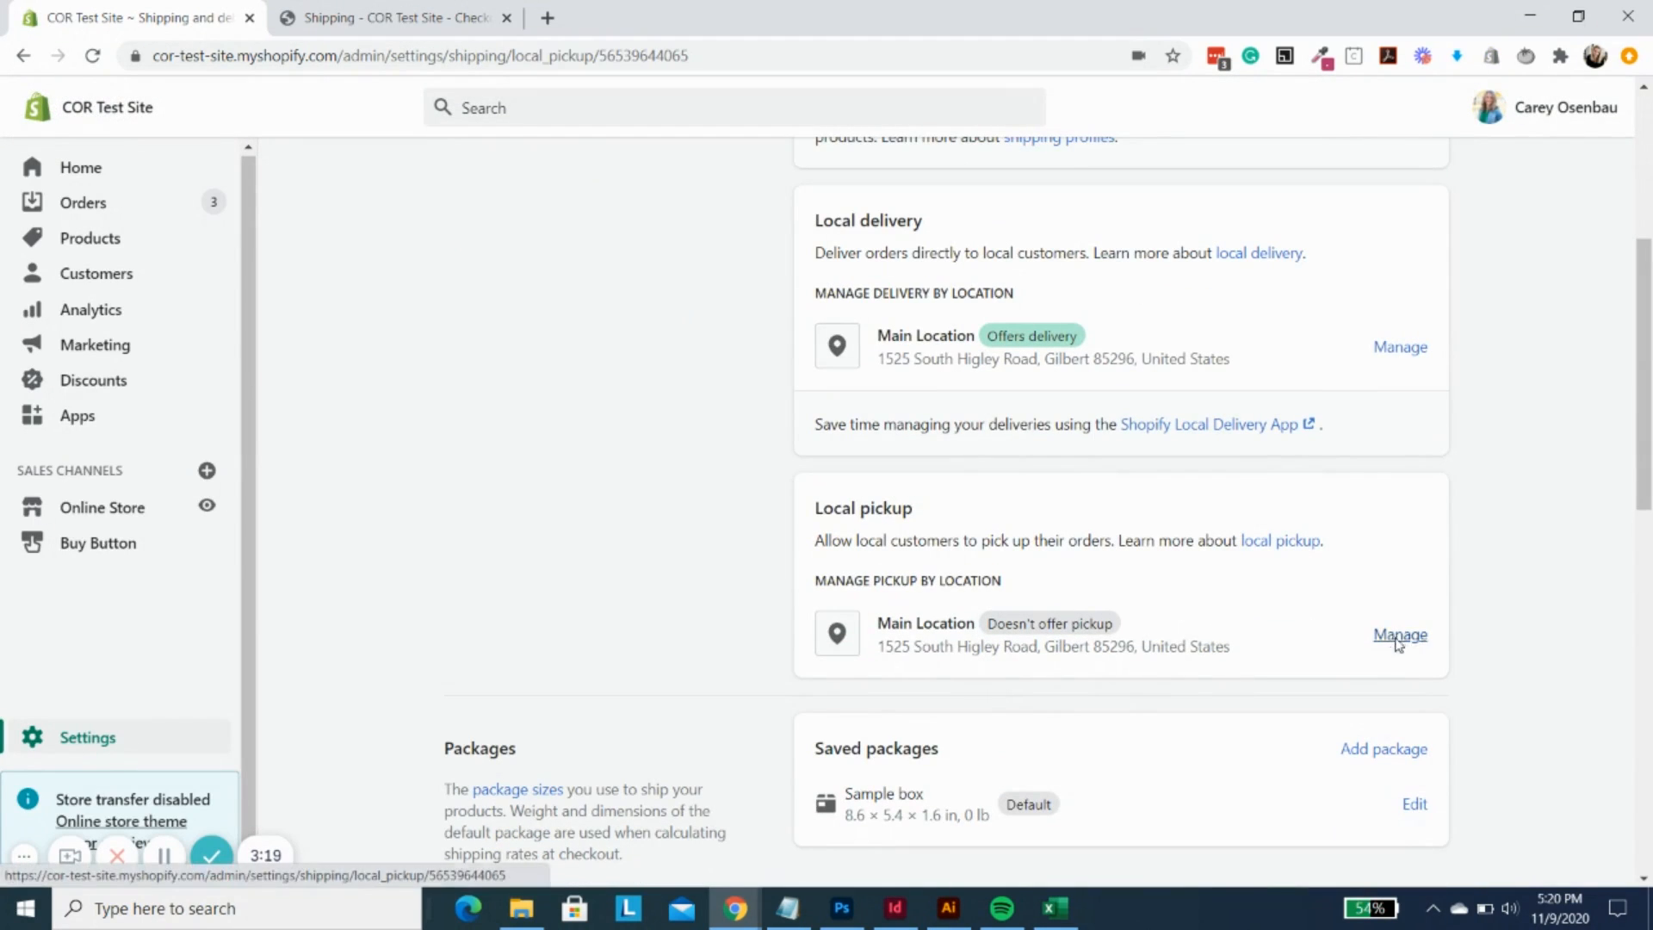
left_click(502, 363)
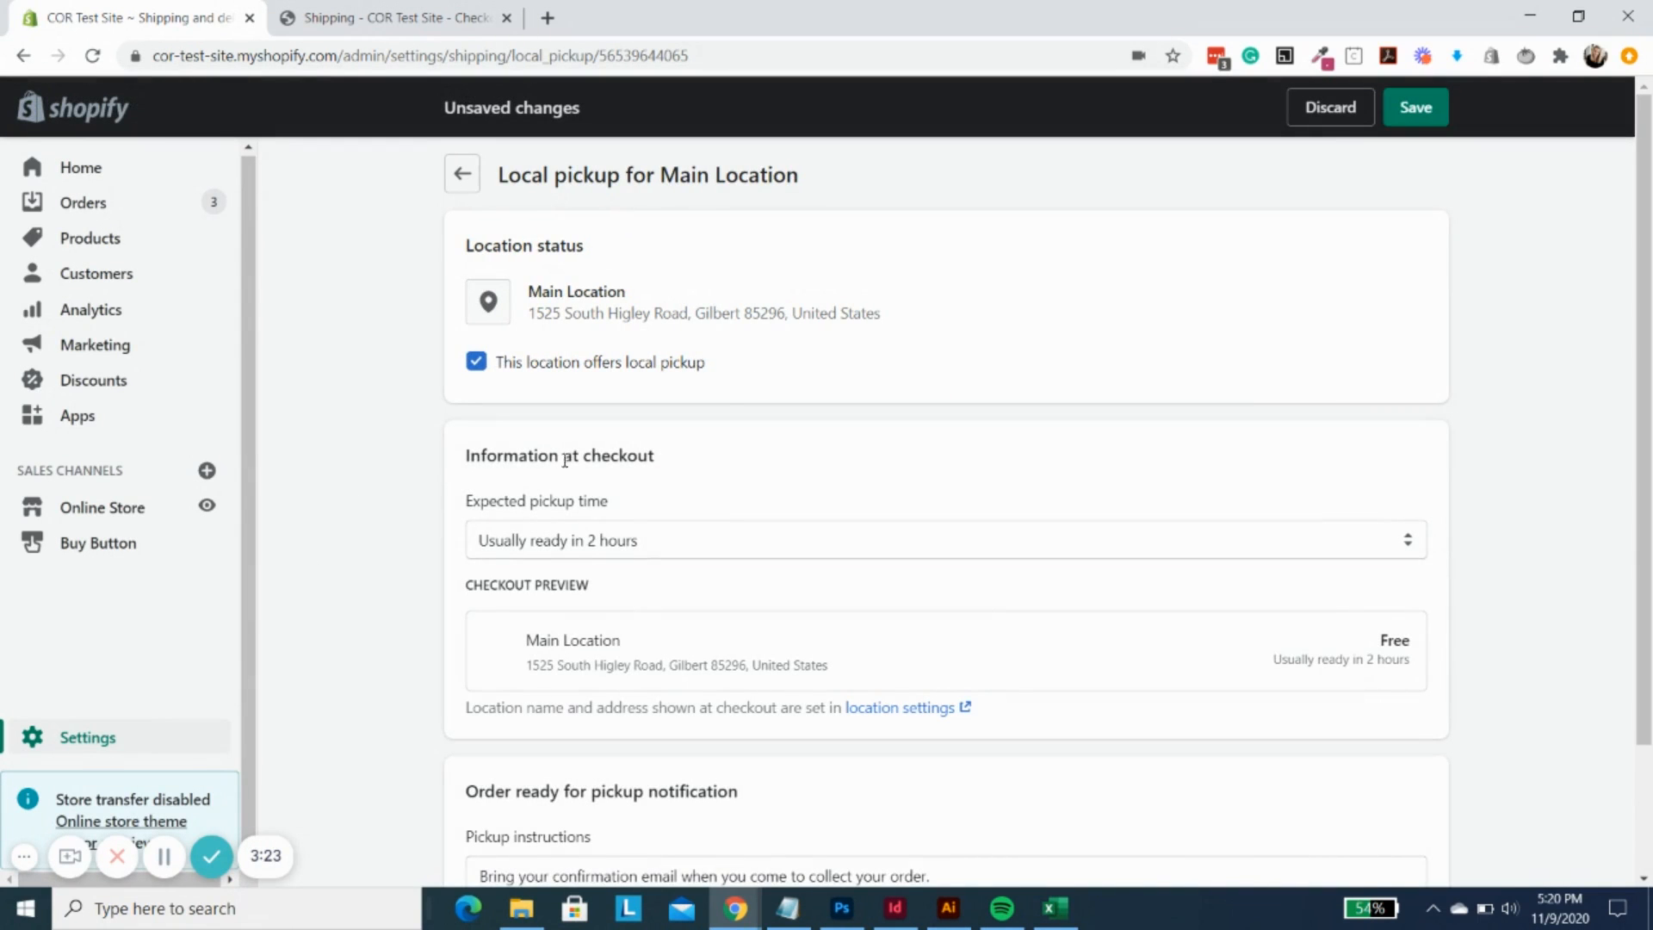
- Set the expected pickup time shown at checkout to "Usually ready in 4 hours"
left_click_drag(459, 461, 606, 457)
left_click(912, 463)
left_click(685, 549)
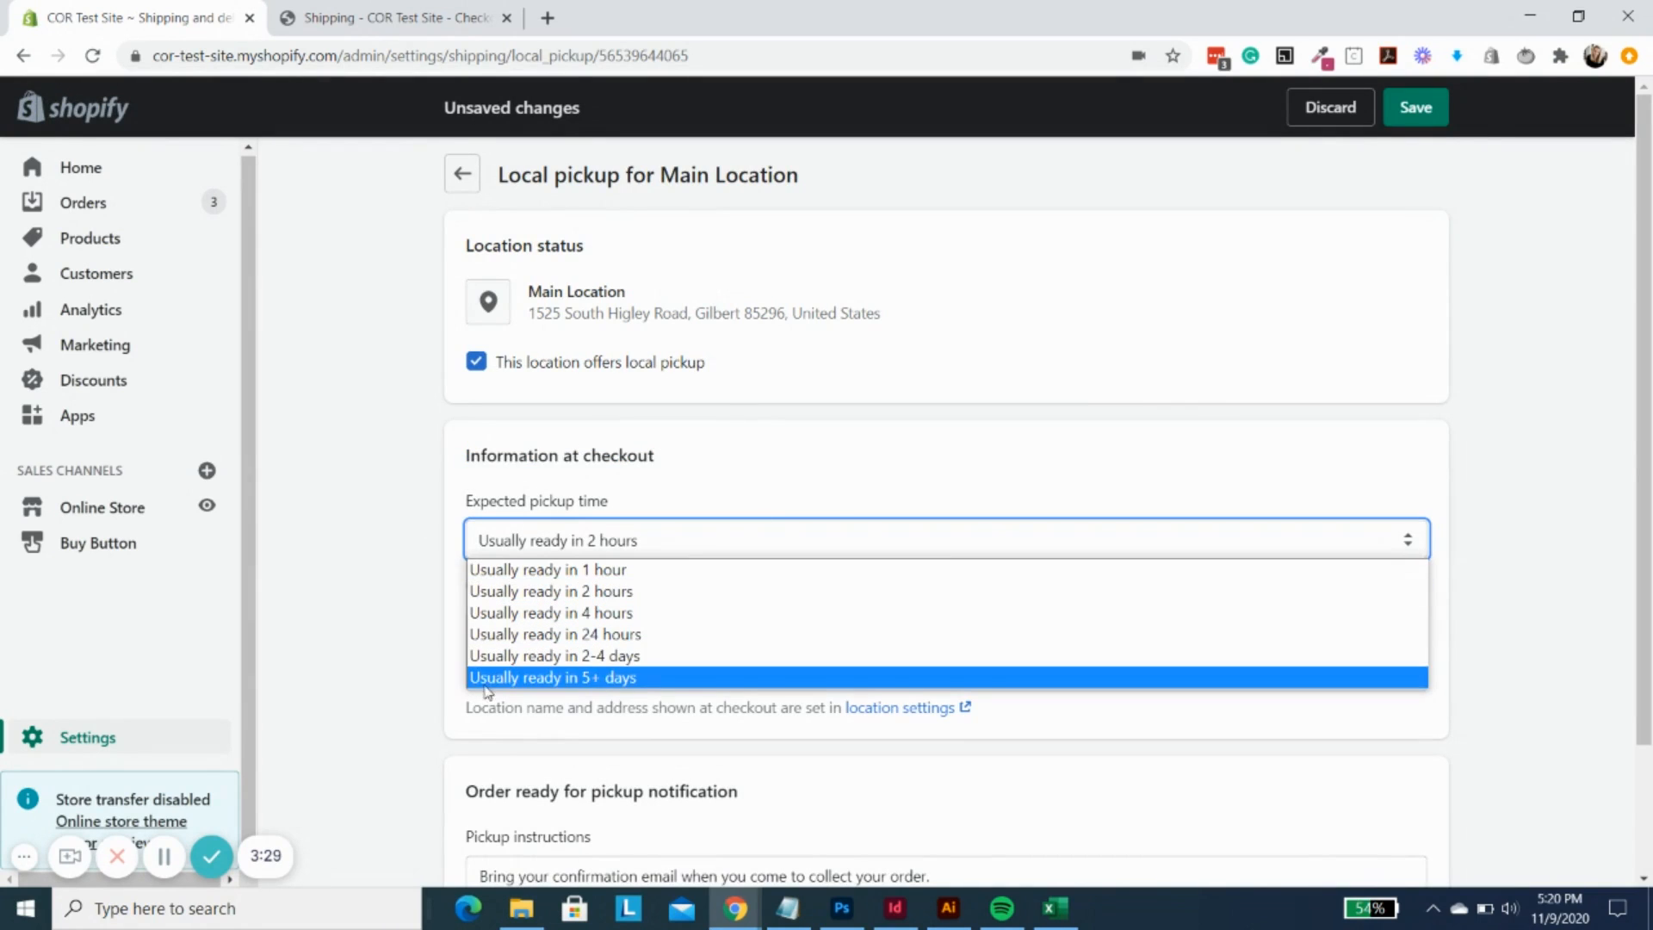
left_click(664, 613)
- Review the pickup instructions in the order ready for pickup notification and save the local pickup settings
scroll(1539, 522, "down", 2)
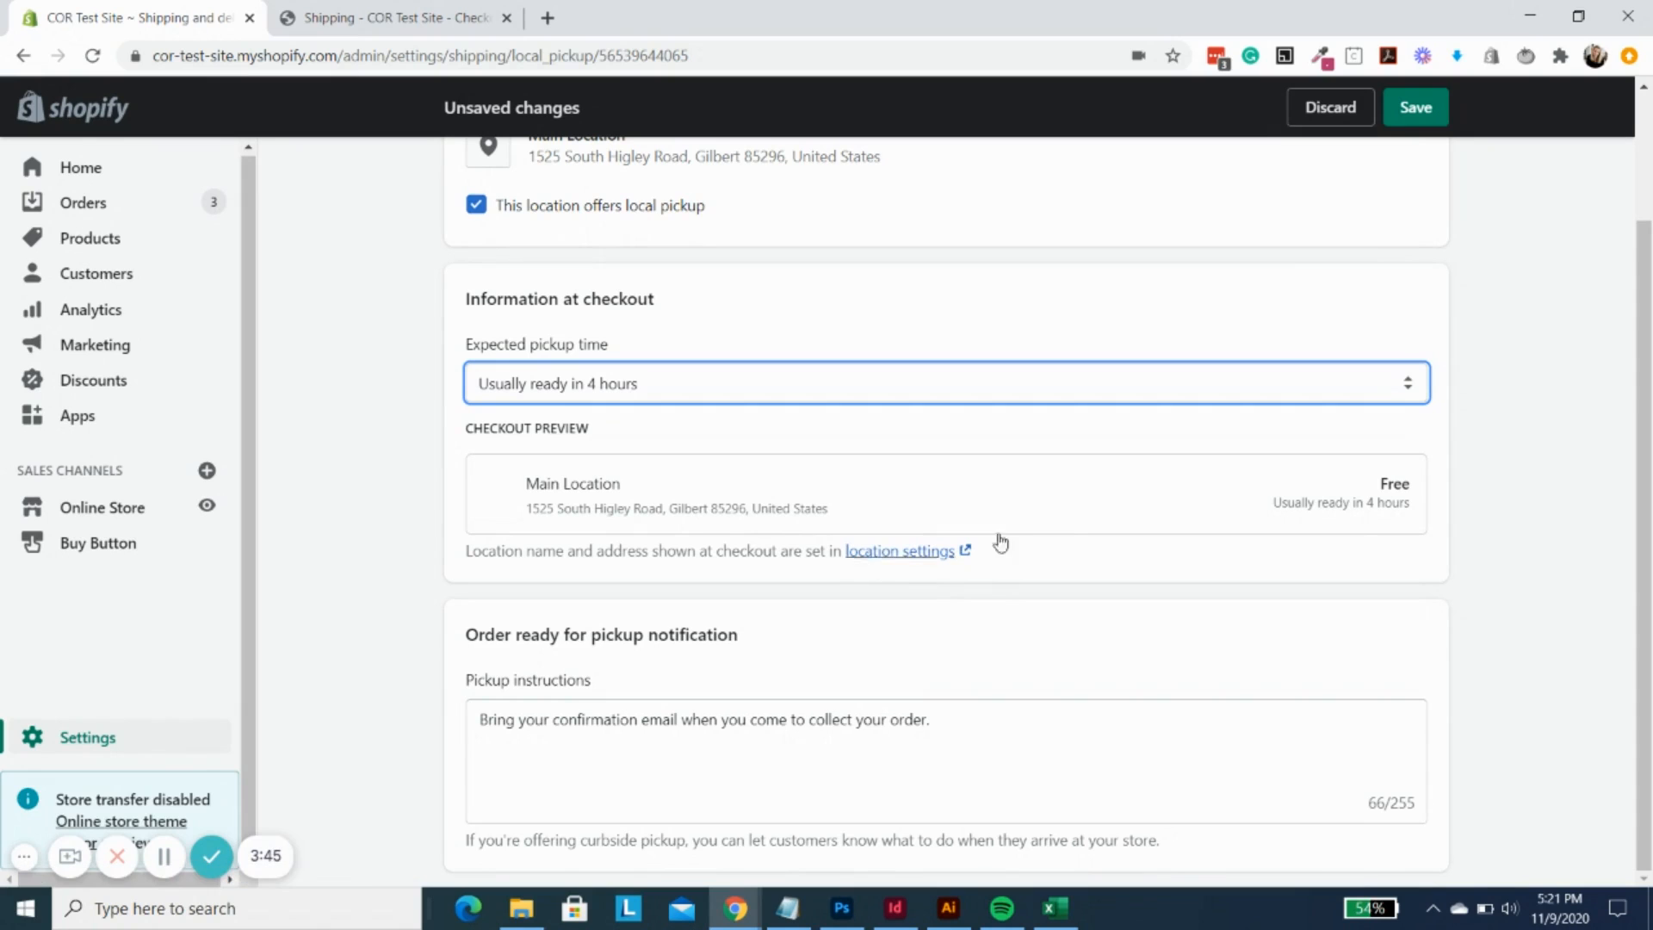
left_click(501, 633)
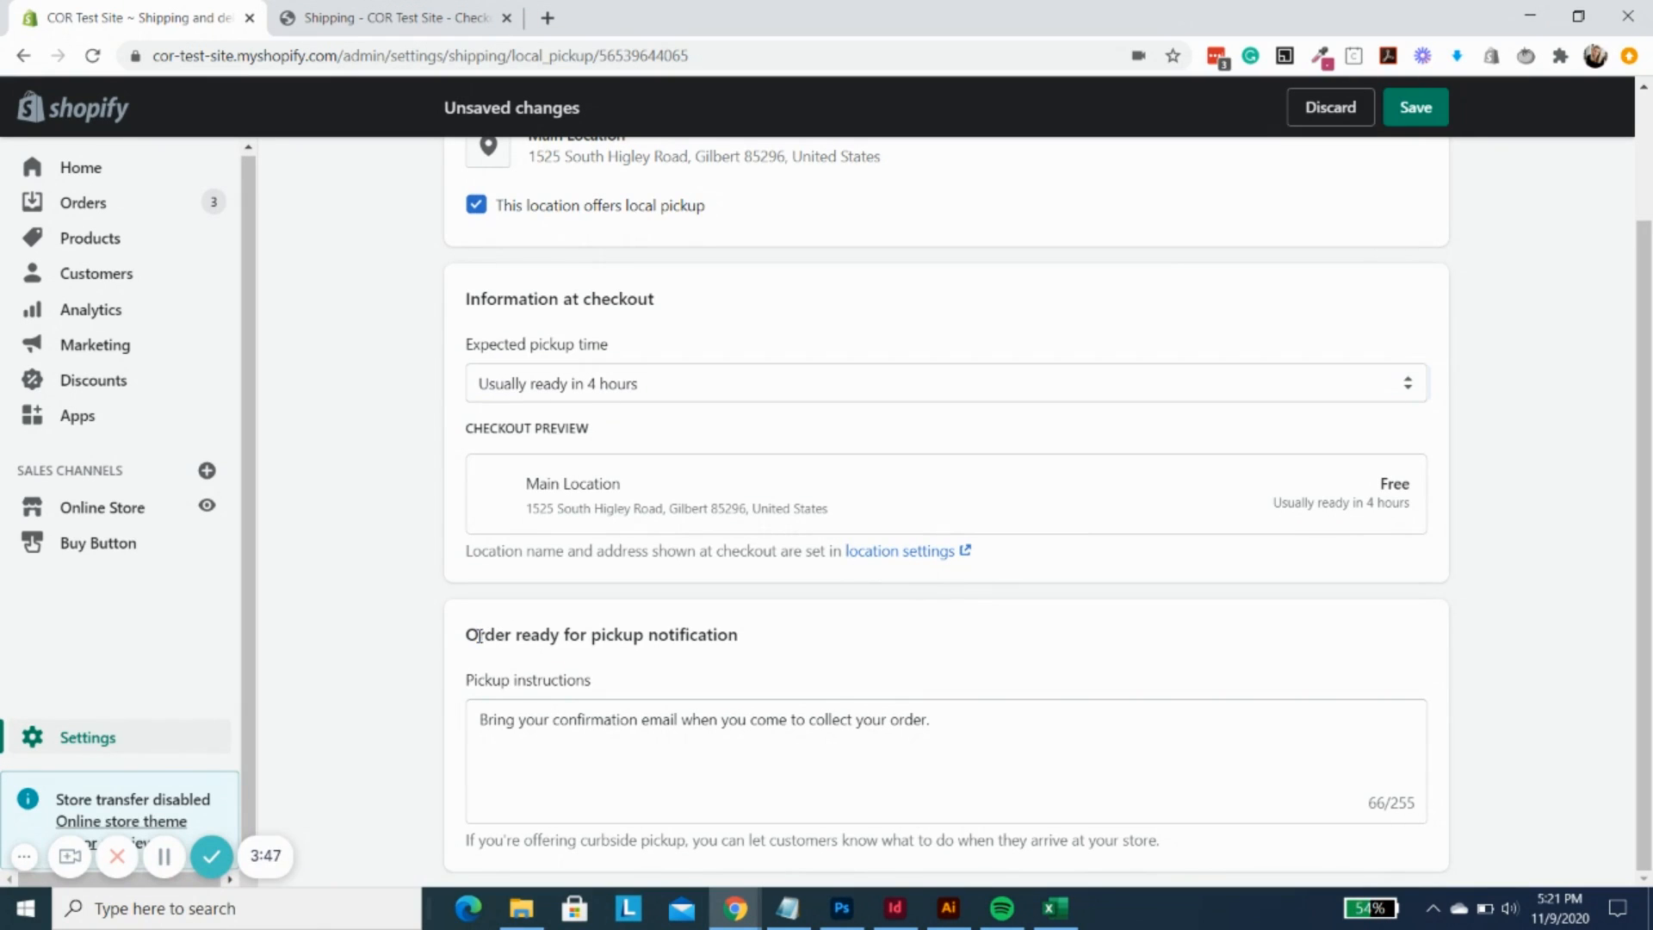
left_click_drag(480, 636, 839, 634)
left_click(1088, 719)
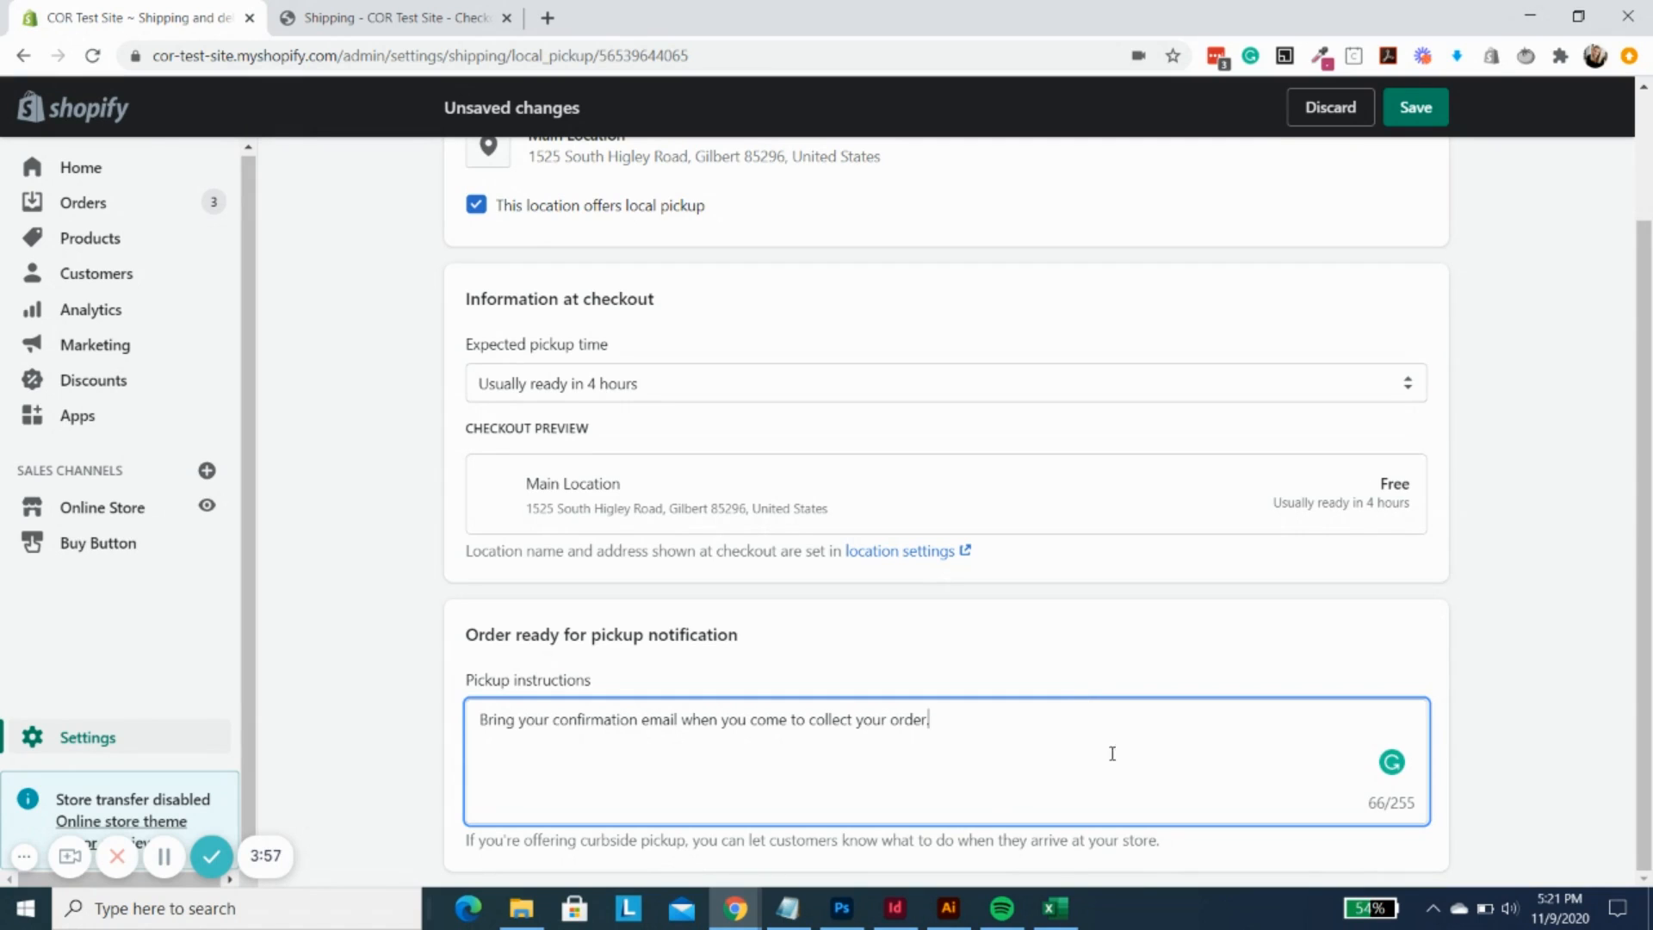
scroll(1137, 730, "up", 2)
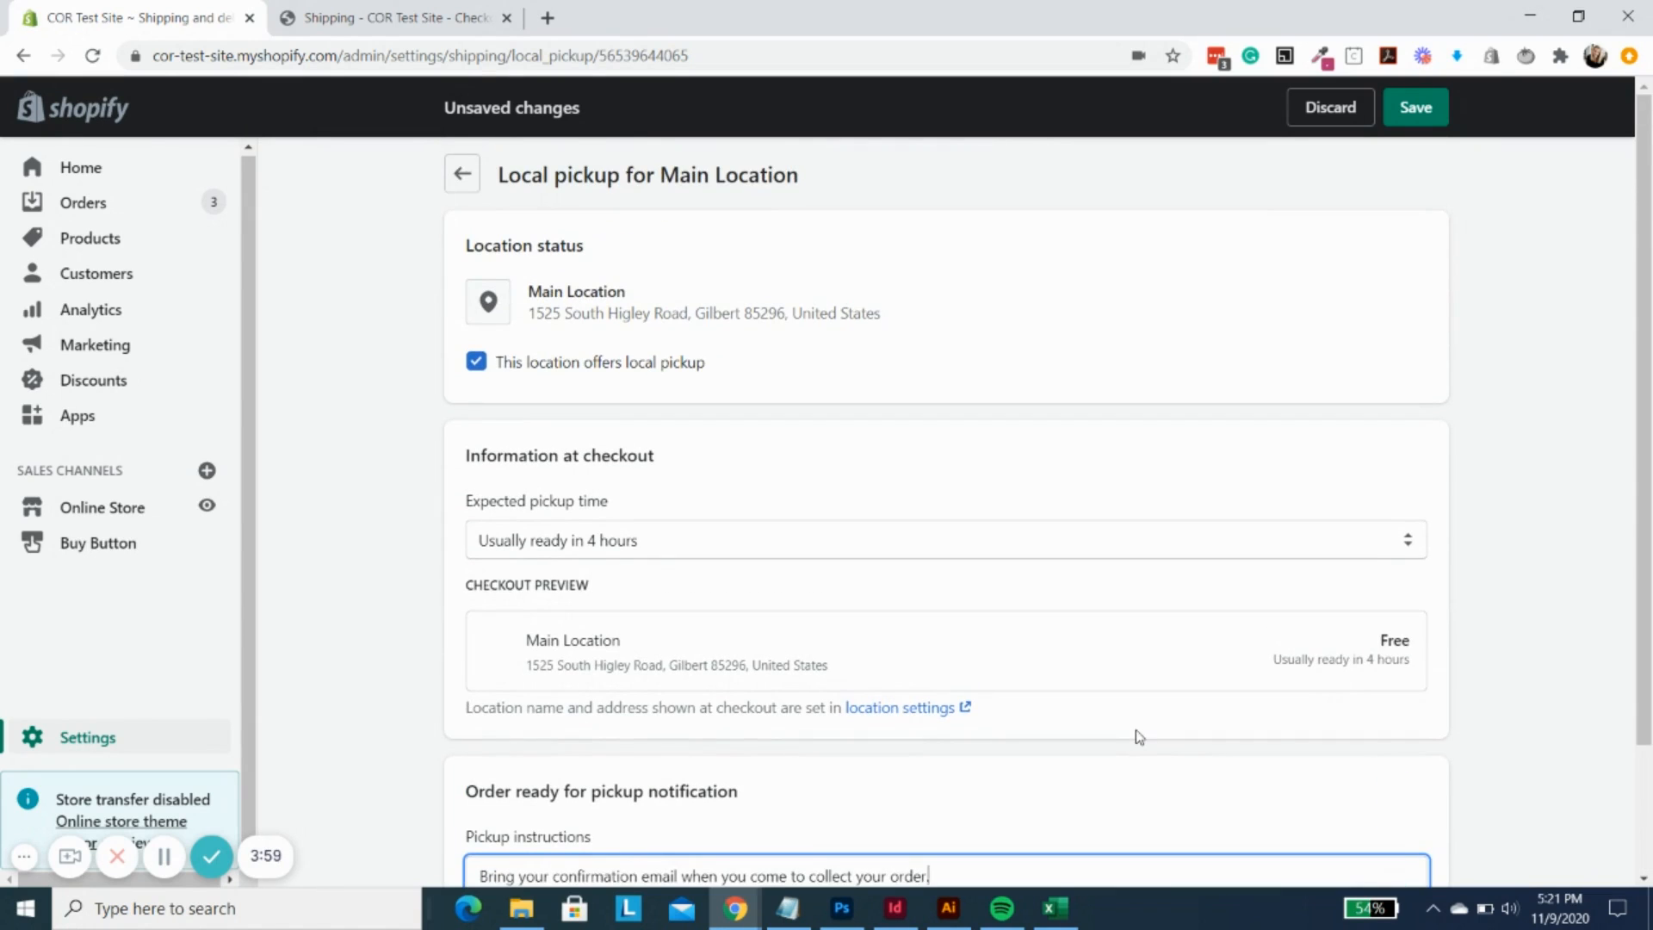
left_click(1416, 108)
- Switch to the storefront, restart the checkout from the cart and go back to its customer information stage
left_click(379, 17)
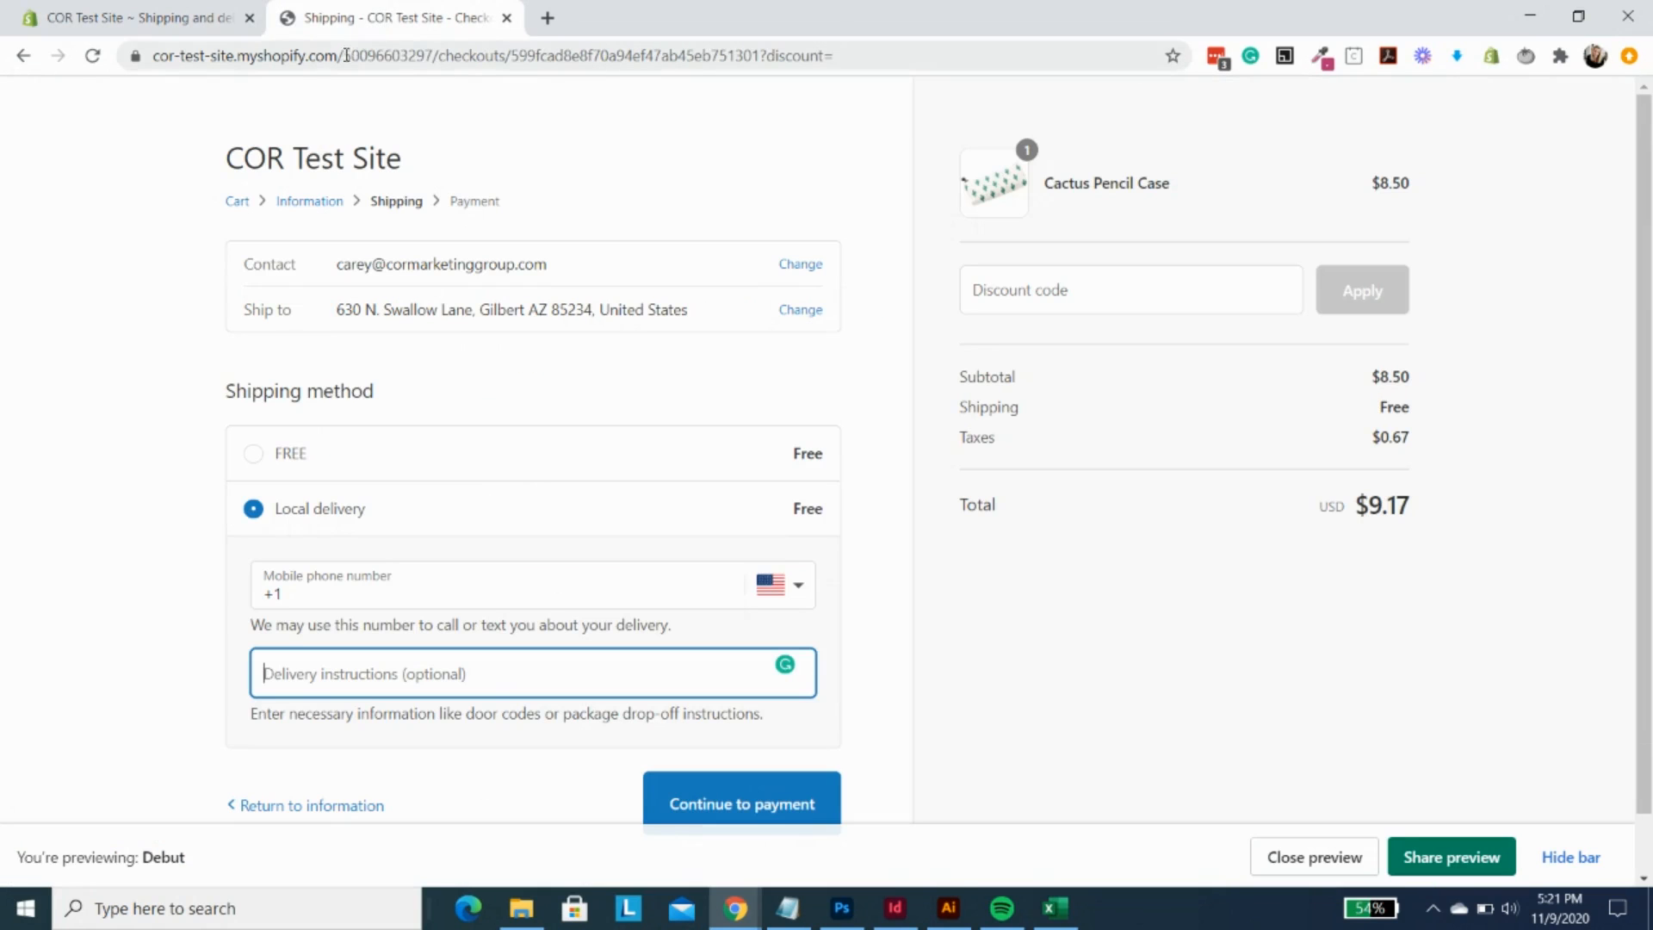
left_click(237, 202)
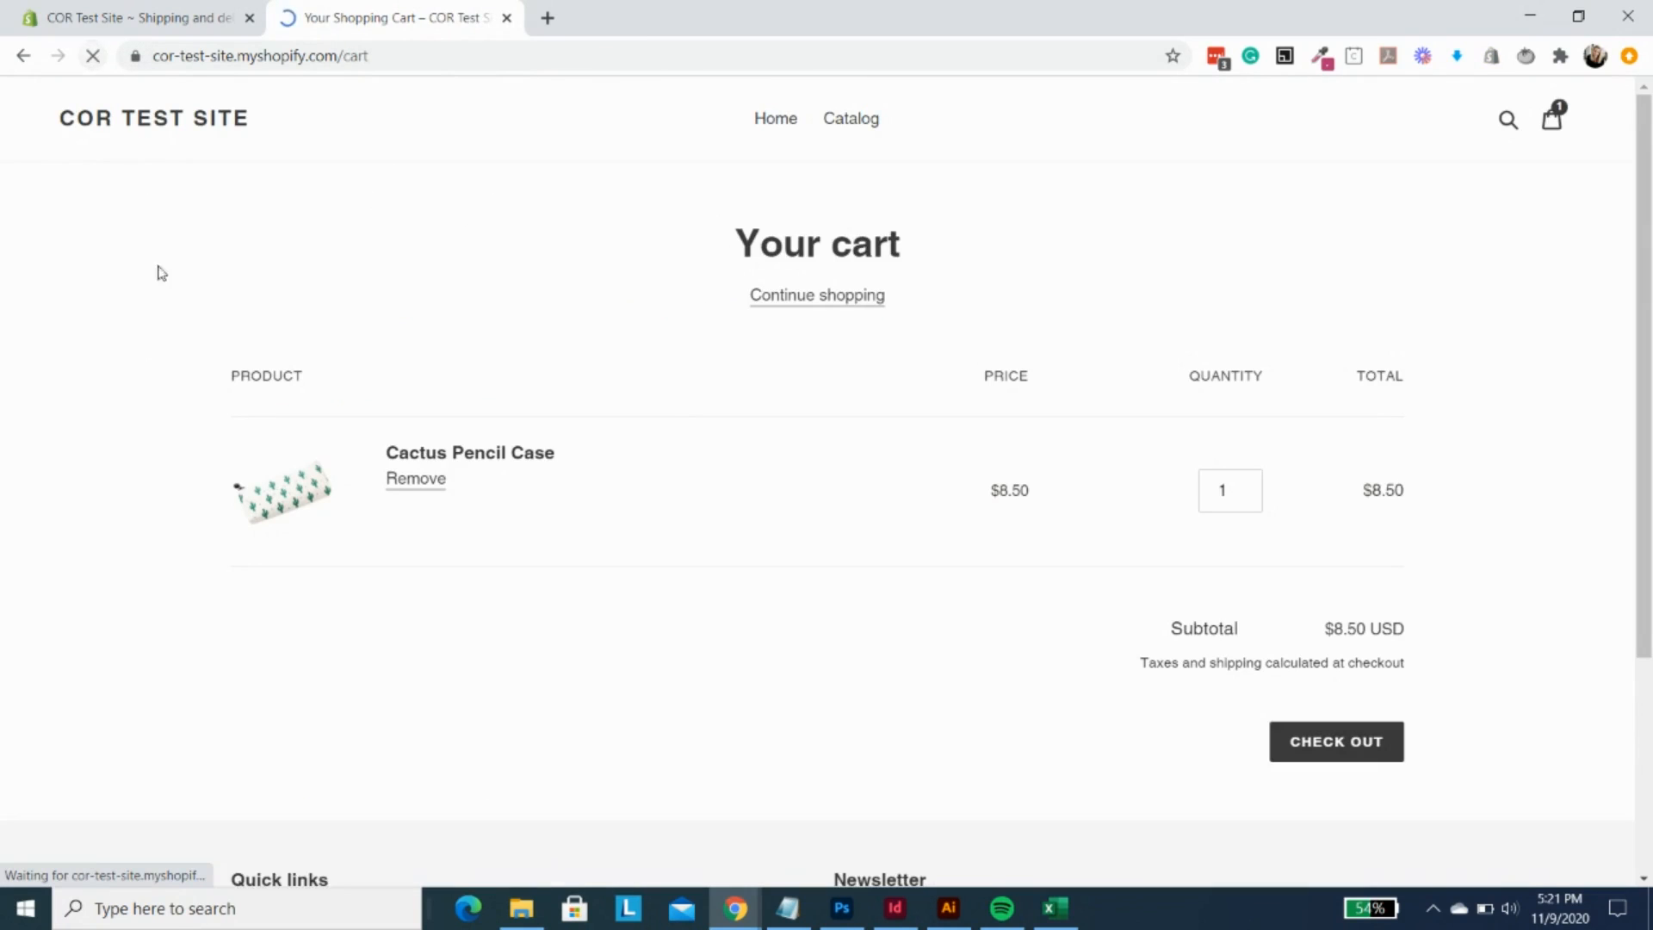
left_click(1337, 748)
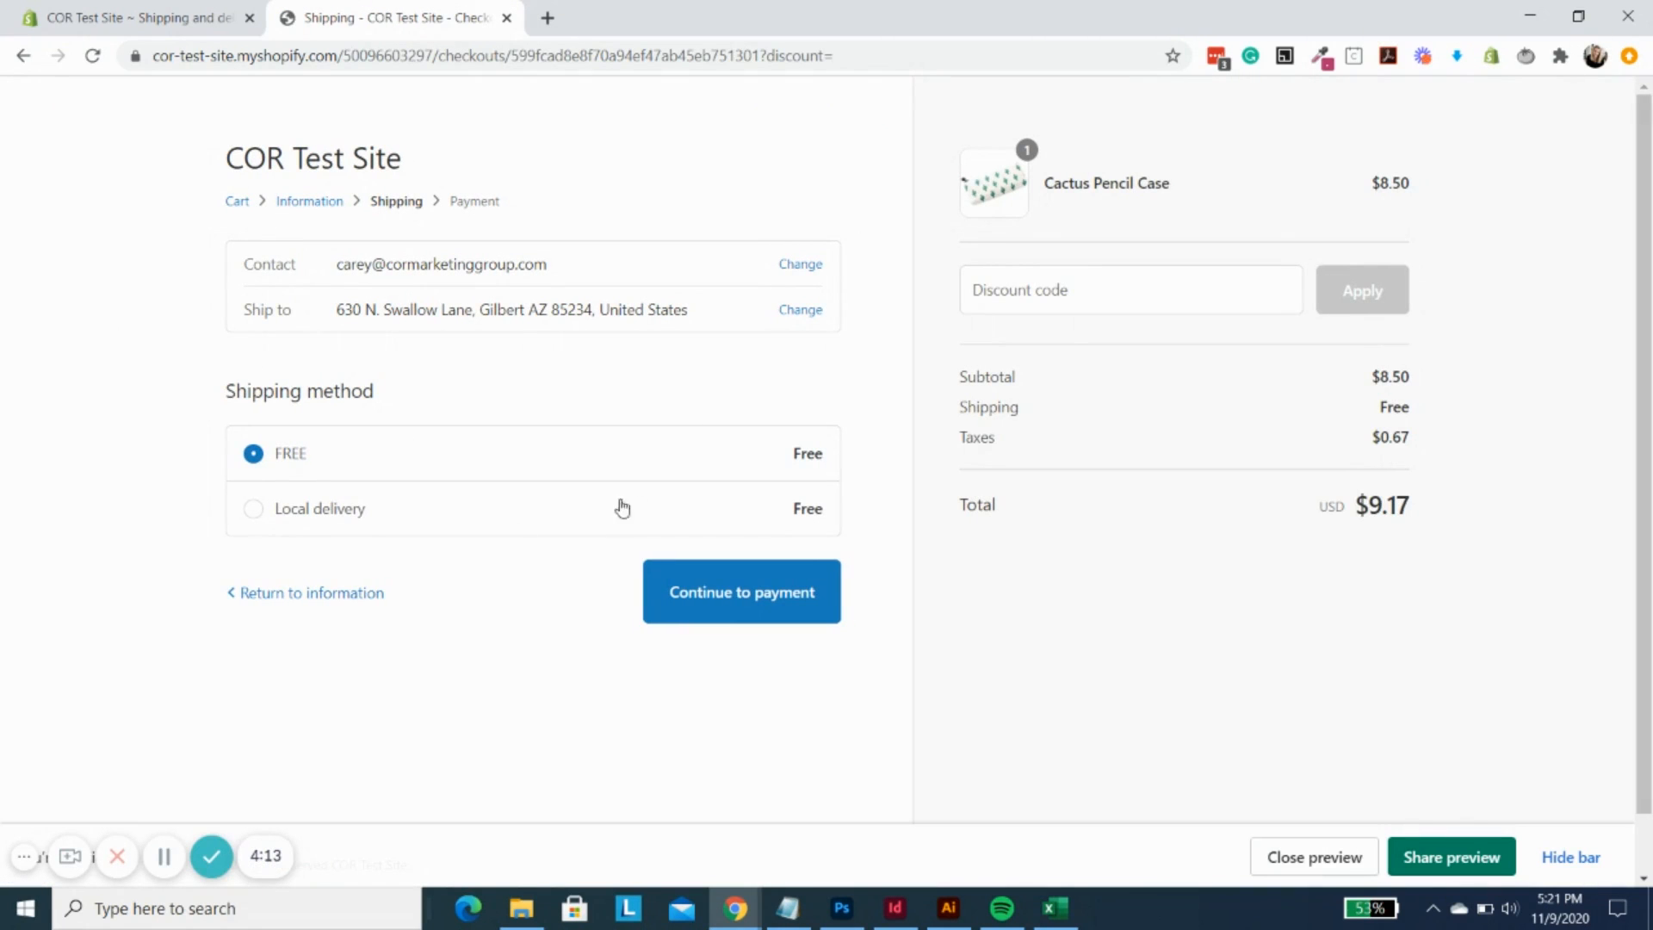
left_click(297, 205)
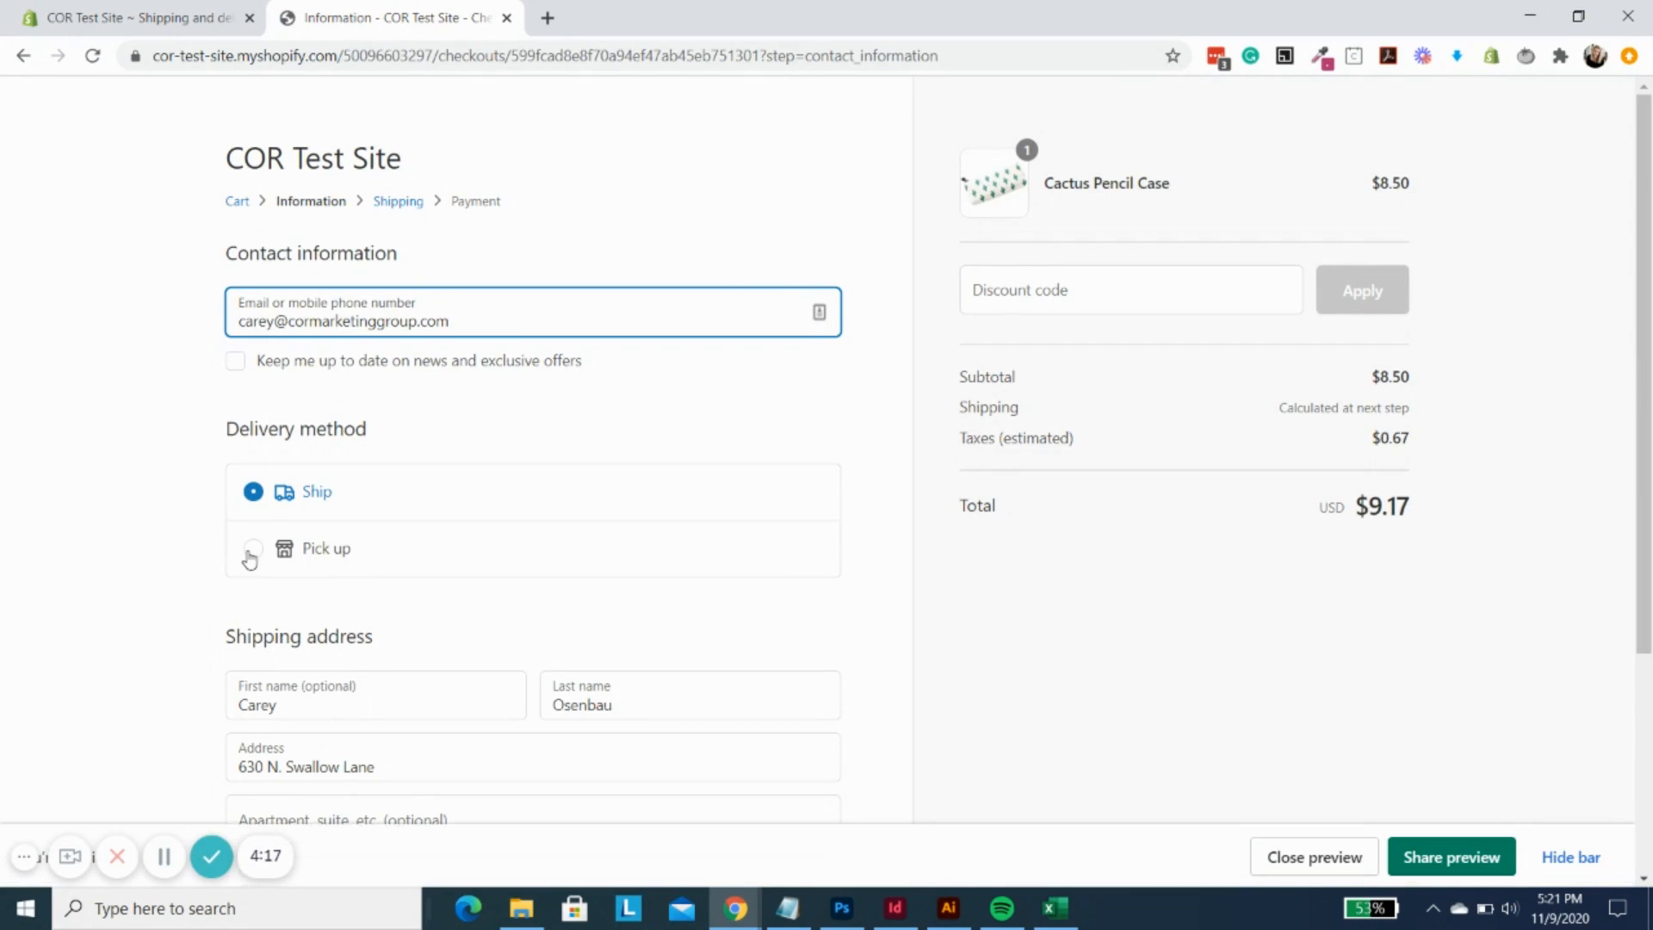
- Choose Pick up at Main Location as the delivery method, continue to payment and check the pickup details
left_click(251, 555)
scroll(740, 430, "down", 1)
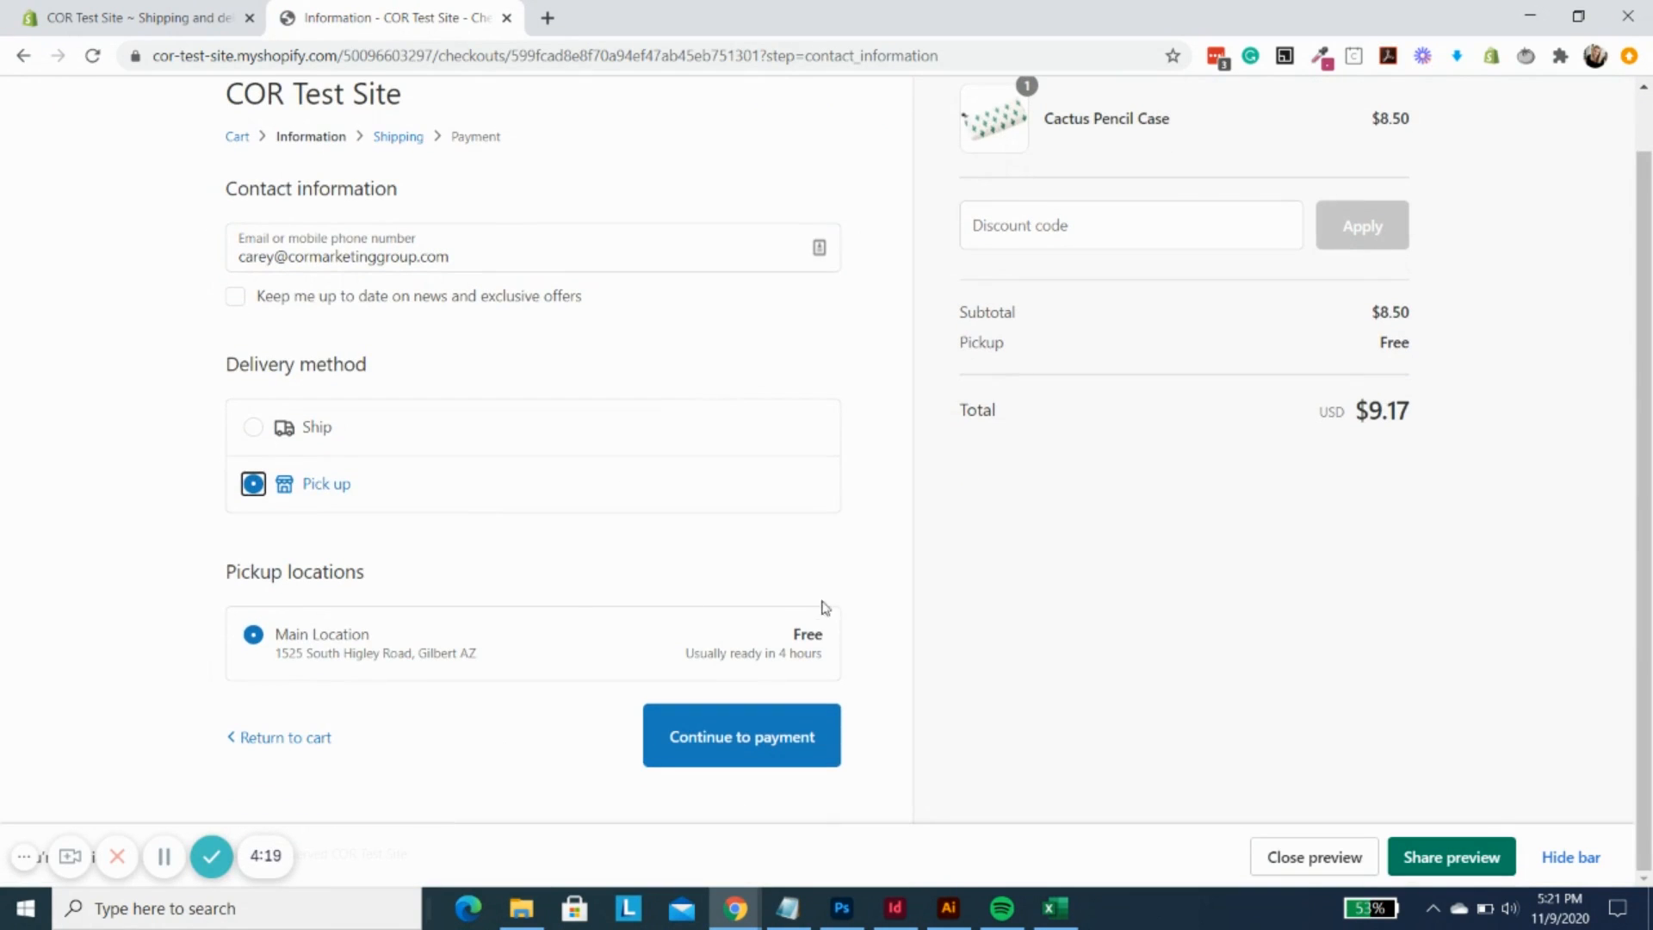
left_click(754, 742)
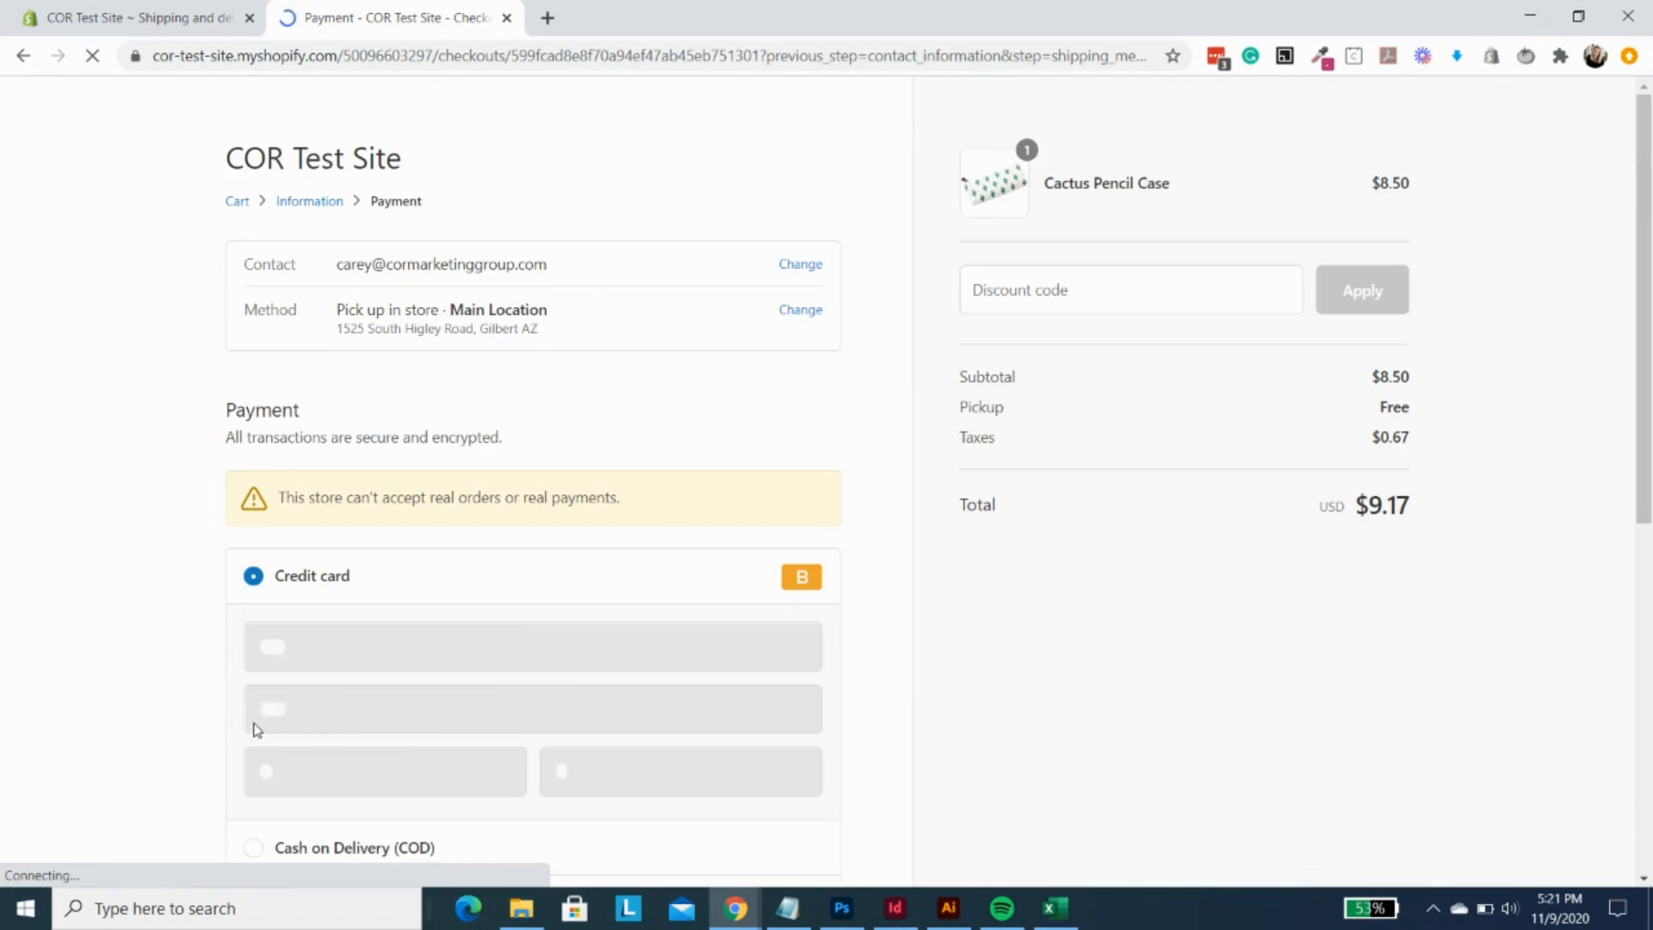
scroll(581, 529, "down", 5)
scroll(581, 529, "up", 5)
left_click_drag(338, 312, 605, 350)
left_click(701, 417)
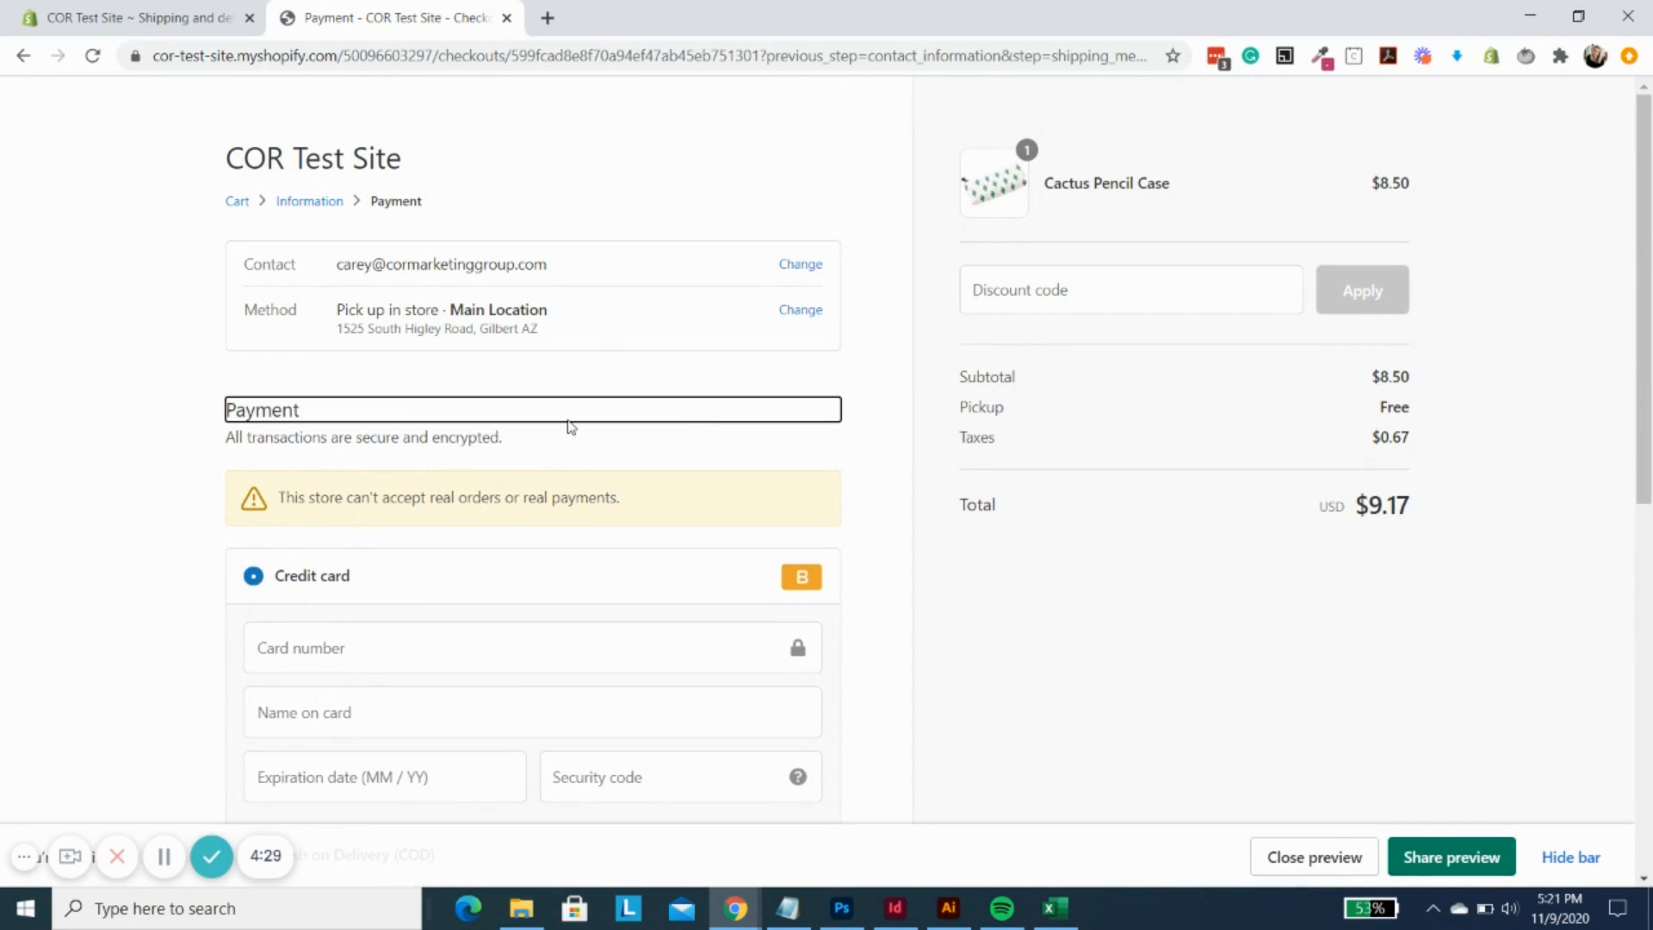